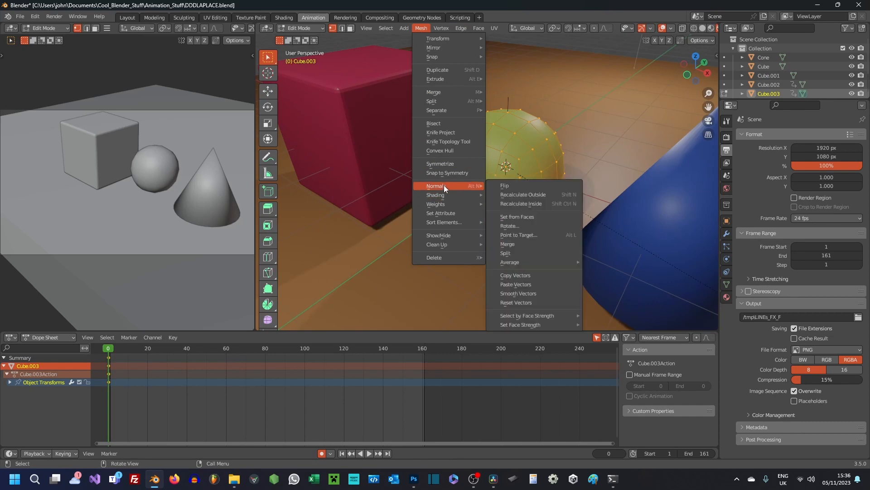
Step: Flip the normals of the selected shell mesh around the green sphere and return to Object Mode
left_click(547, 183)
key("Tab")
scroll(598, 195, "down", 2)
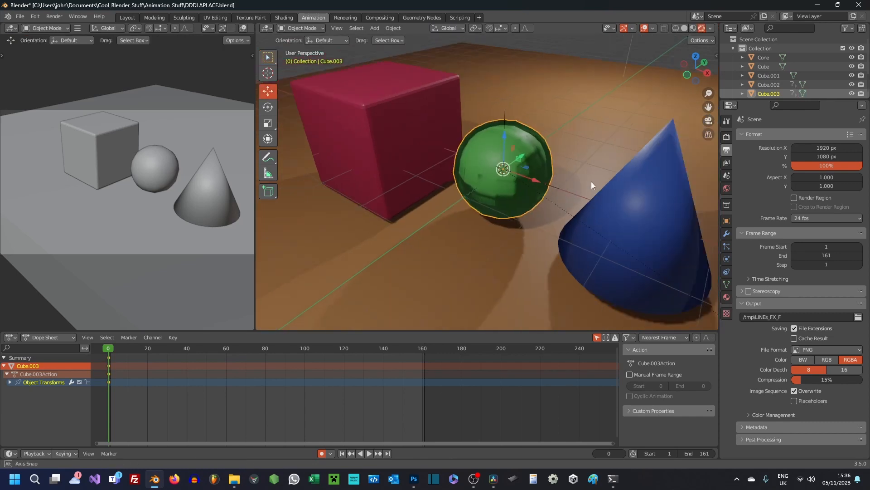
Step: Examine the outer shell around the green sphere up close and from several angles
scroll(600, 168, "up", 5)
middle_click_drag(600, 169, 513, 235)
scroll(513, 234, "up", 2)
middle_click_drag(665, 243, 548, 229)
scroll(628, 247, "down", 3)
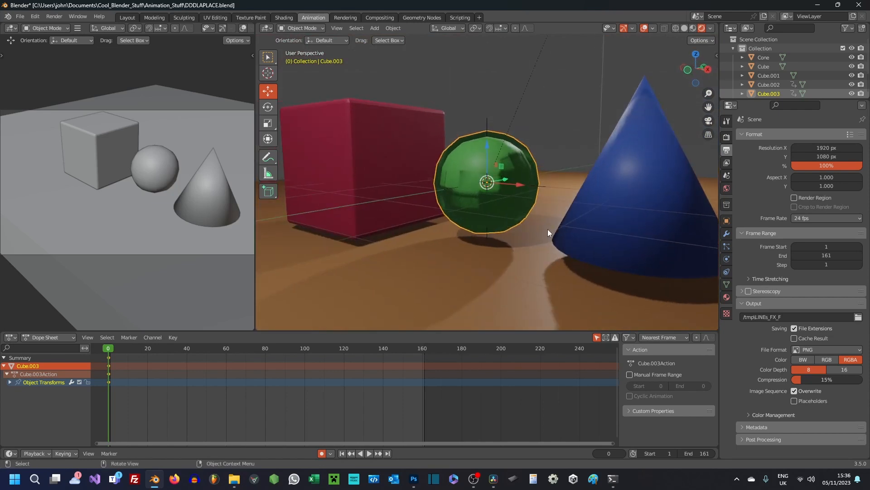
scroll(548, 229, "up", 3)
middle_click_drag(512, 165, 543, 181)
scroll(543, 181, "down", 4)
Step: Delete the outer shell around the green sphere and select the red cube
key("Delete")
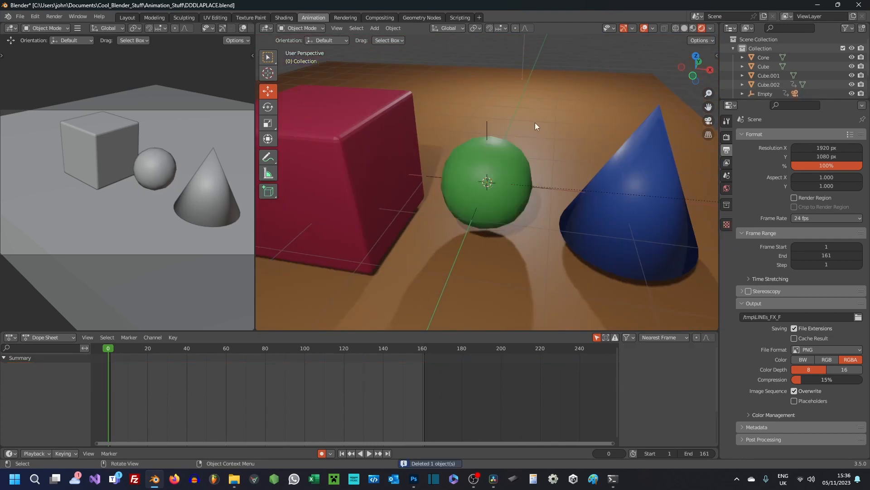
left_click(354, 103)
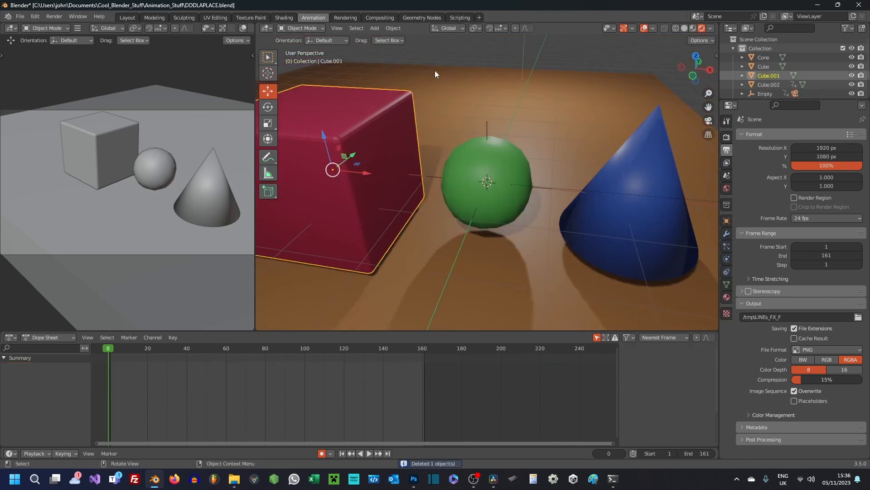
Step: Switch to the Compositing workspace, render the current frame and close the render window
left_click(372, 17)
middle_click_drag(490, 236, 414, 201, "shift")
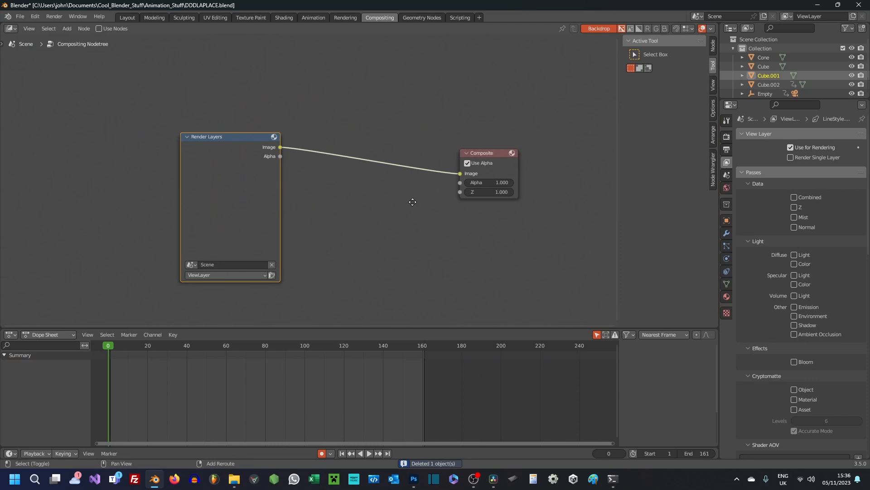
key("F12")
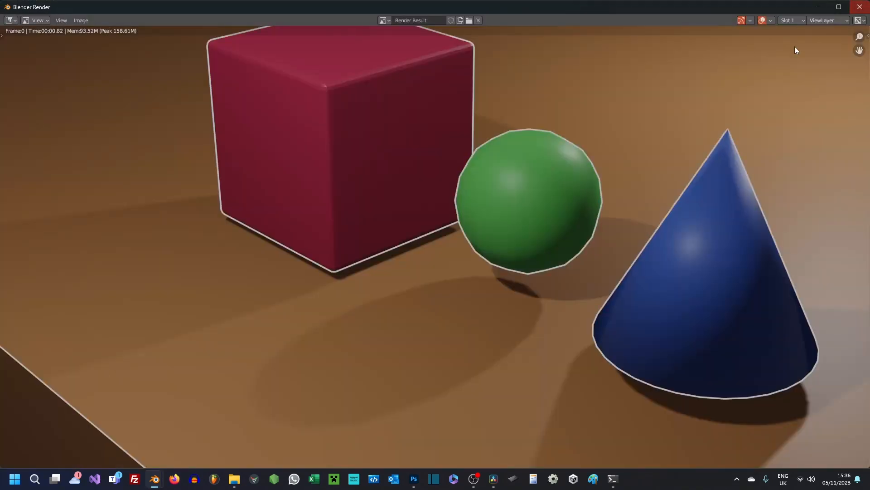
left_click(860, 7)
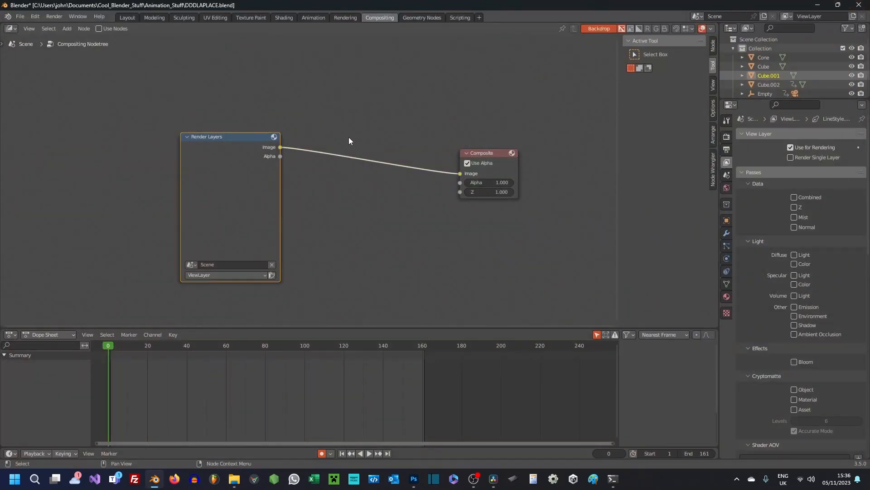
Step: Reposition the Render Layers and Composite nodes higher in the compositor to make room below them
scroll(349, 137, "up", 3)
middle_click_drag(332, 162, 284, 182)
middle_click_drag(309, 149, 304, 121)
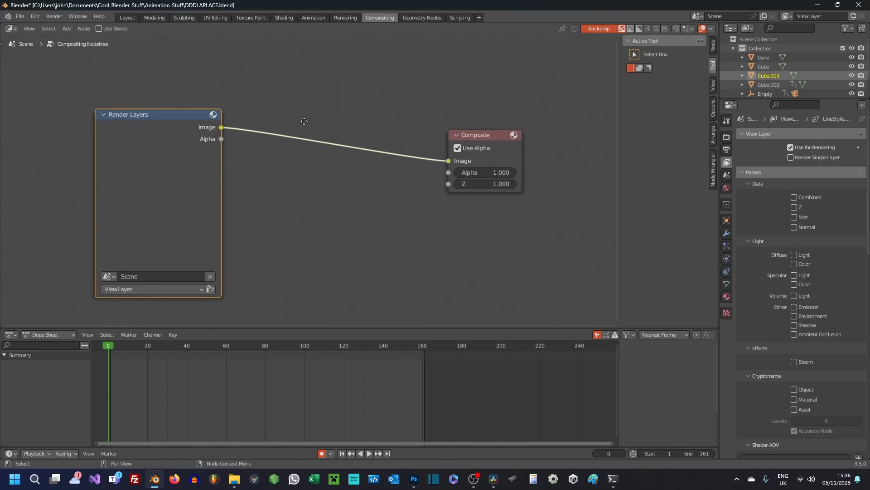
middle_click_drag(256, 88, 255, 108)
left_click_drag(176, 131, 181, 103)
left_click_drag(478, 160, 487, 130)
middle_click_drag(486, 129, 489, 120)
left_click(48, 28)
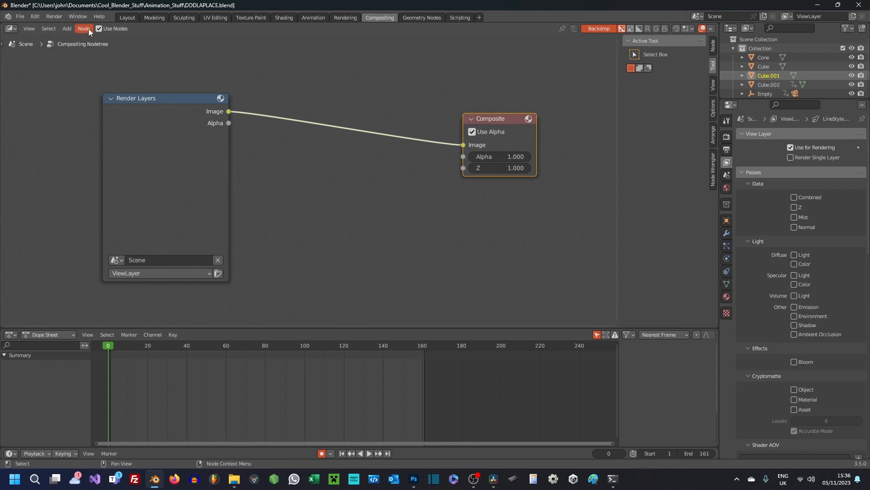
Step: Add a Viewer node below Composite, feed it the Render Layers Image output, and move Render Layers away from the other nodes
left_click(68, 29)
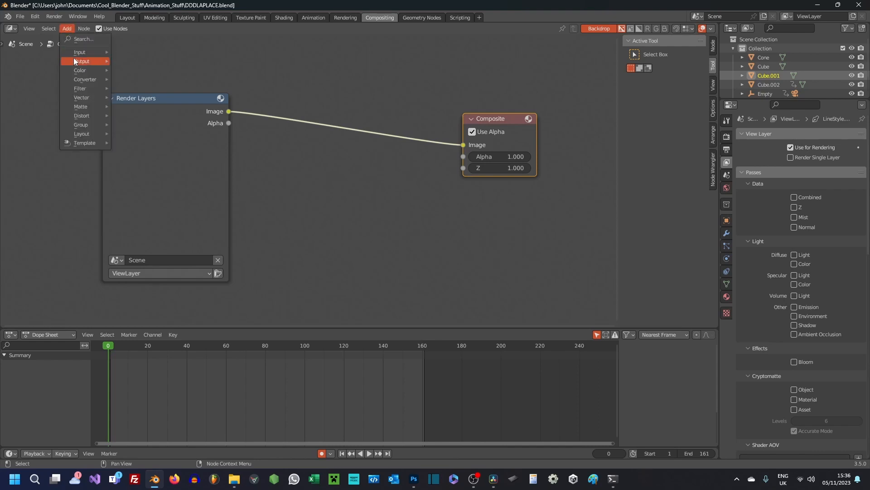
mouse_move(74, 60)
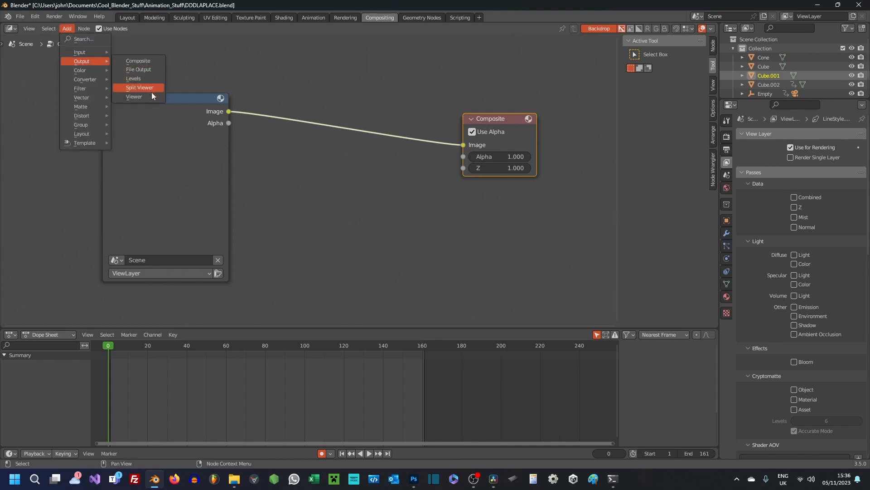
left_click(134, 97)
left_click(476, 215)
left_click_drag(220, 112, 476, 246)
middle_click_drag(366, 203, 393, 192)
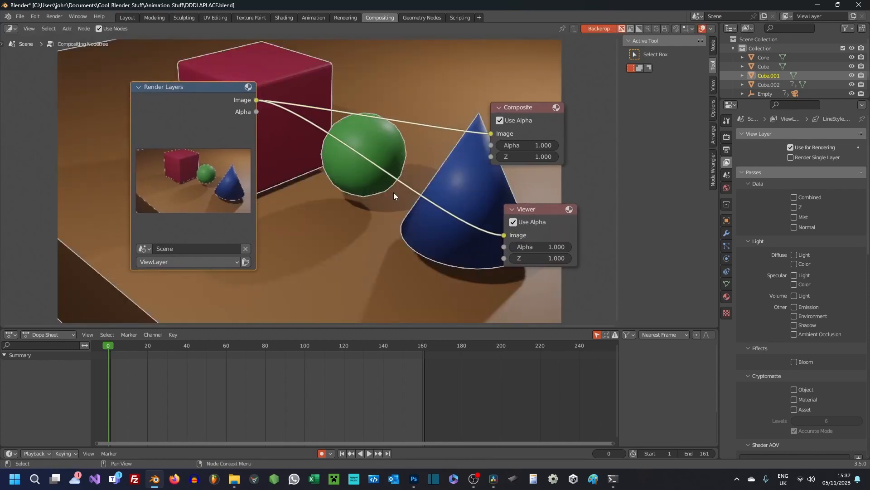
left_click_drag(218, 91, 124, 126)
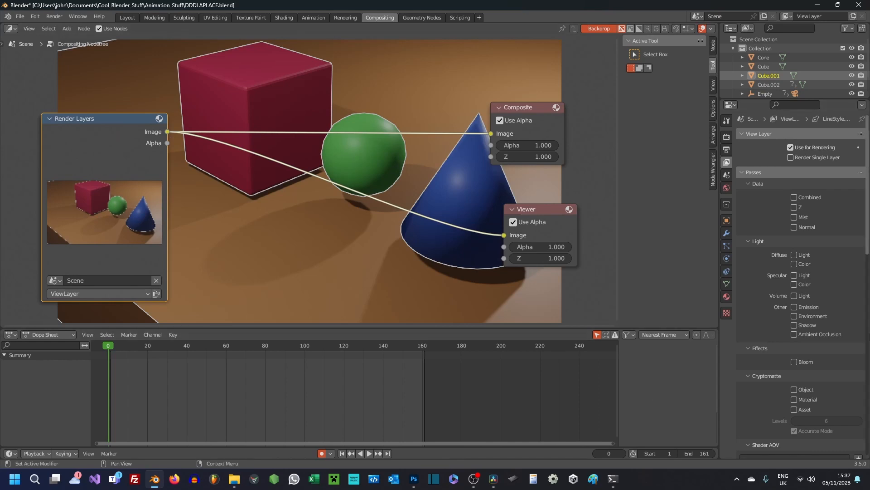
Step: Disable Freestyle in the render settings and render the frame again without outlines
scroll(818, 380, "down", 15)
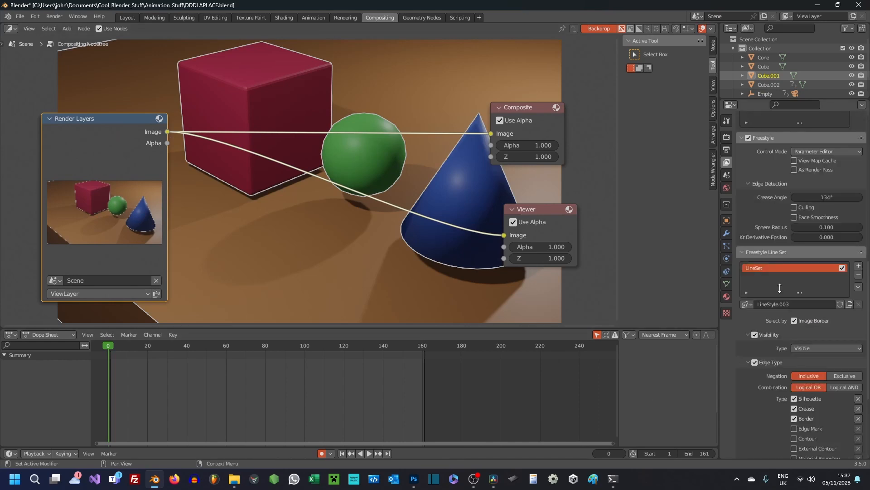
left_click(728, 137)
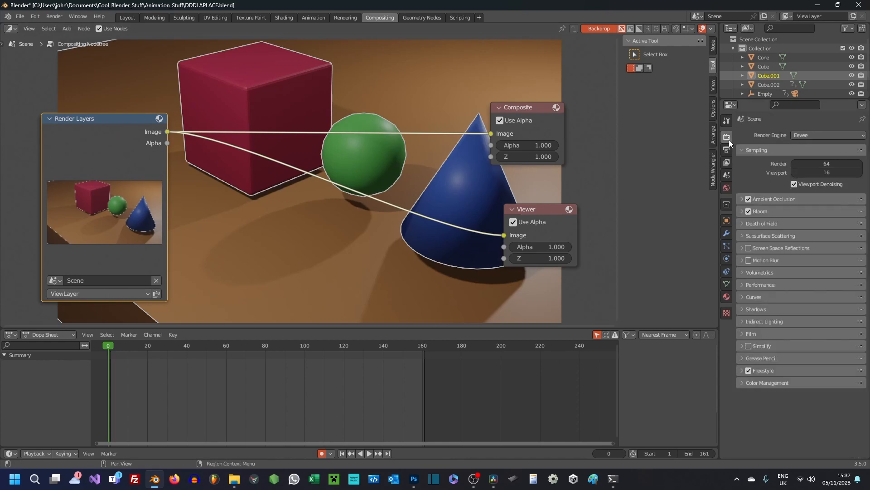
left_click(749, 370)
key("F12")
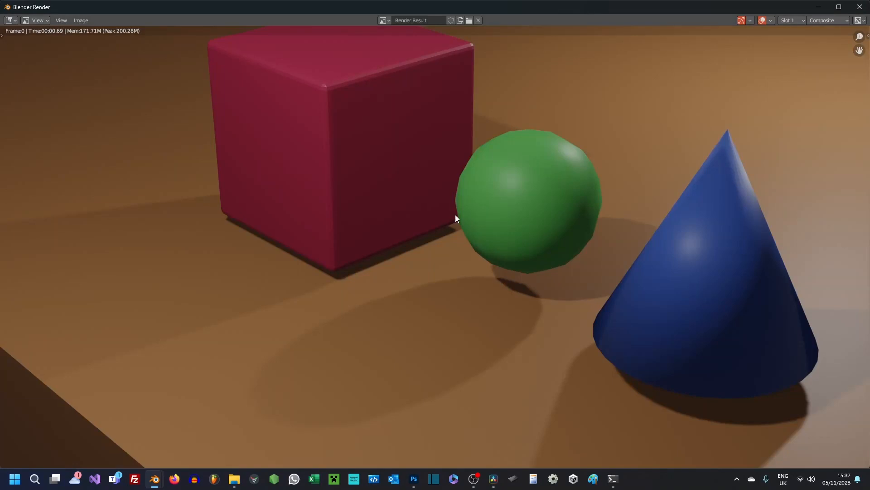
left_click(859, 7)
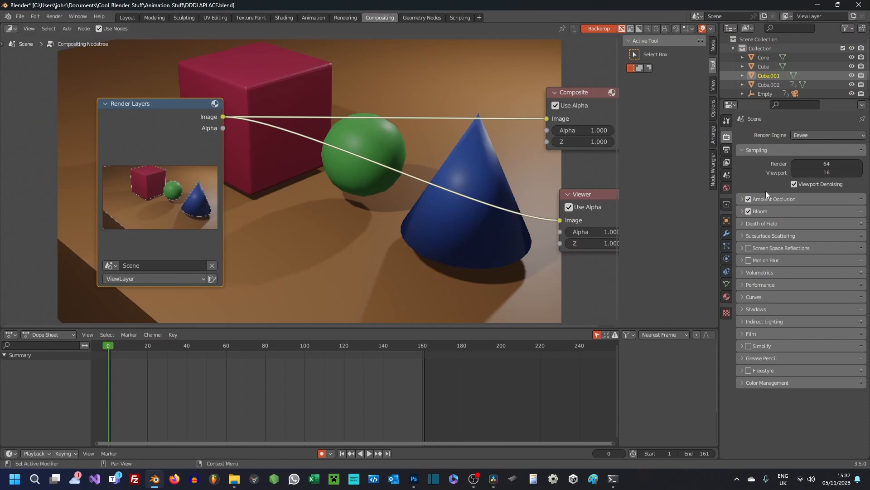
Step: Enable the Z data pass for the view layer and render the frame again
left_click(727, 150)
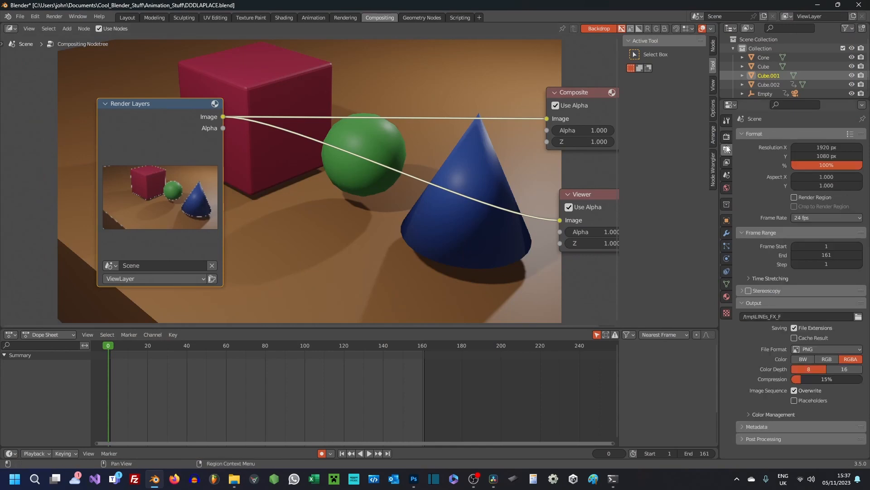
left_click(727, 162)
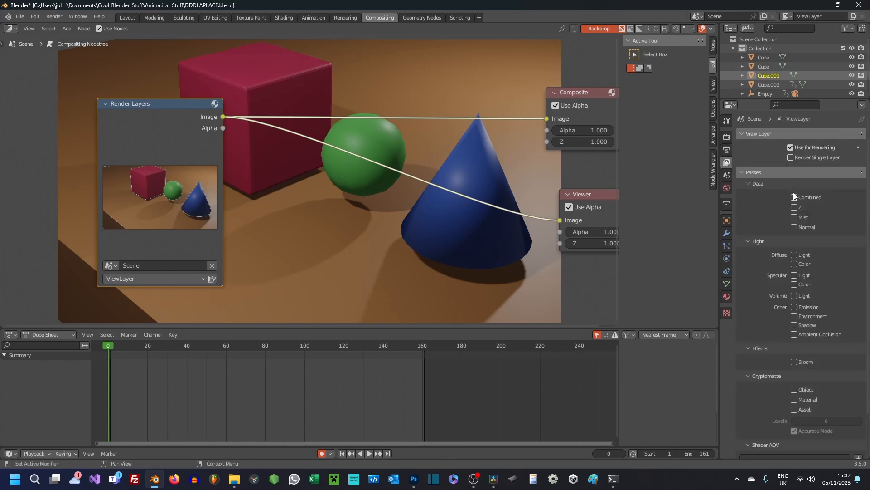
left_click(795, 208)
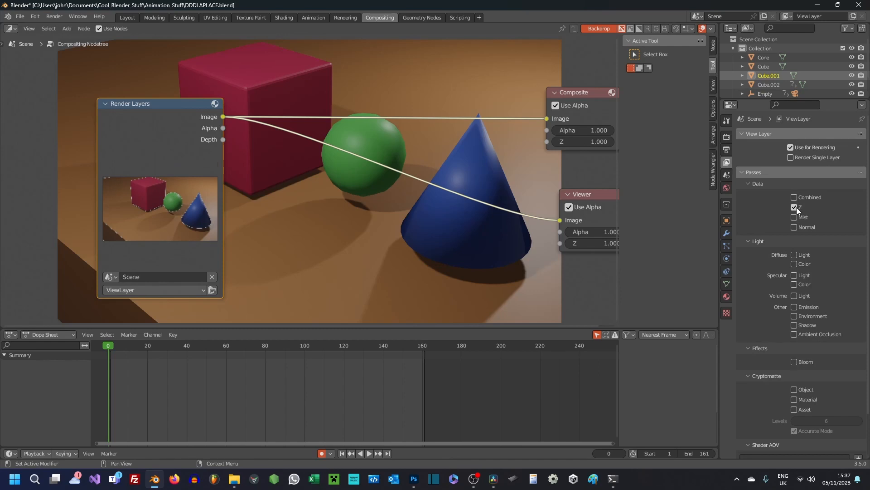
key("F12")
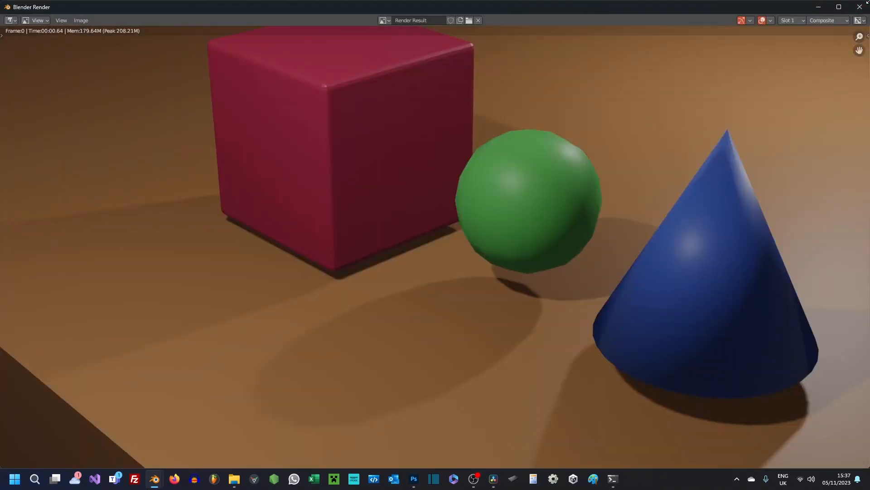
left_click(863, 4)
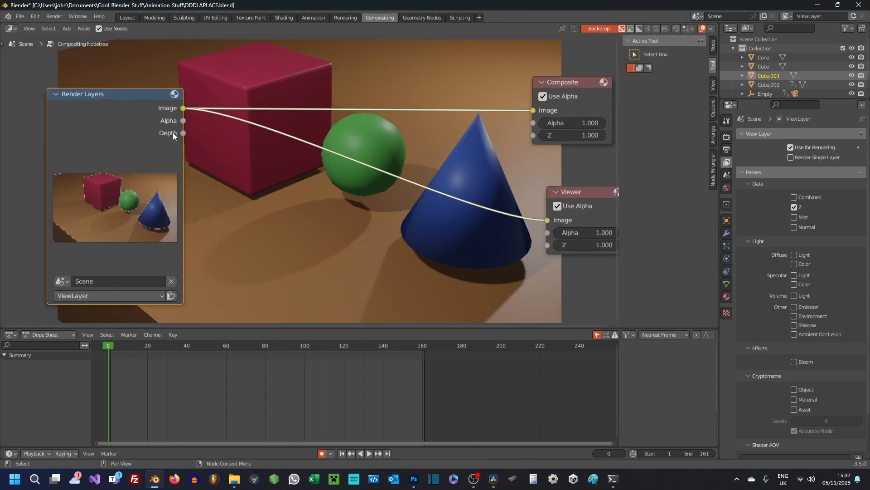
Step: Connect the Render Layers Depth output to the Viewer's Image input and shift the Render Layers node
left_click_drag(182, 135, 548, 220)
middle_click_drag(465, 245, 498, 237)
scroll(328, 194, "down", 2)
middle_click_drag(328, 194, 341, 208)
left_click_drag(185, 117, 149, 123)
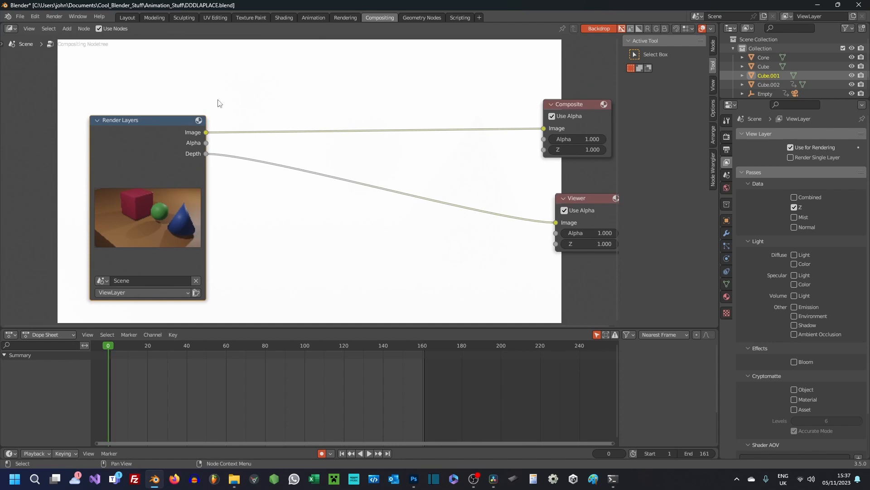
Step: Insert a Map Range node on the link between the Depth output and the Viewer
left_click(67, 28)
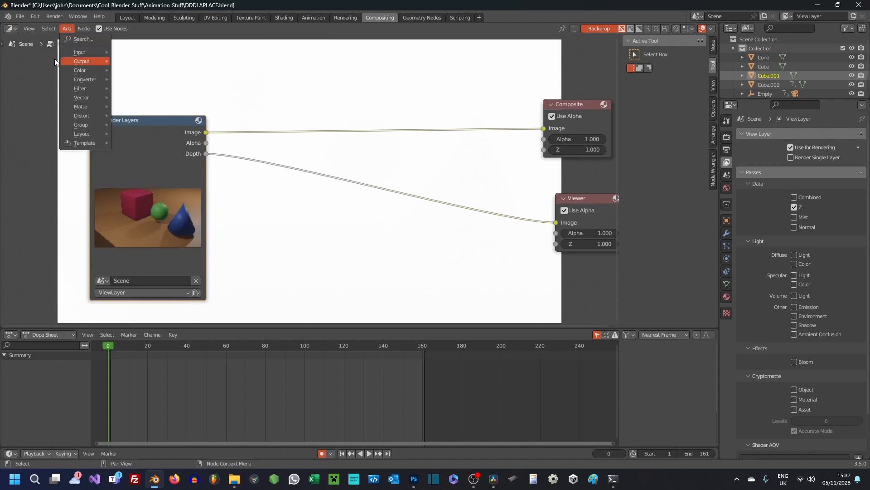
mouse_move(80, 88)
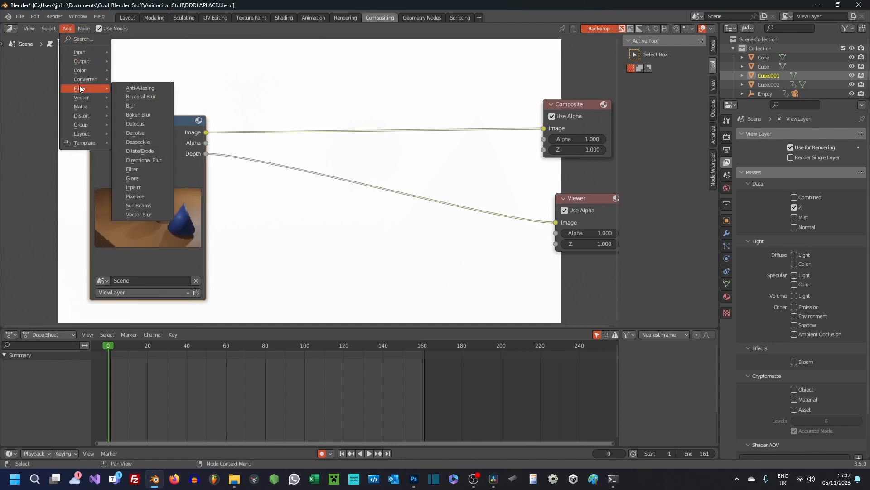
left_click(85, 39)
type("MAP")
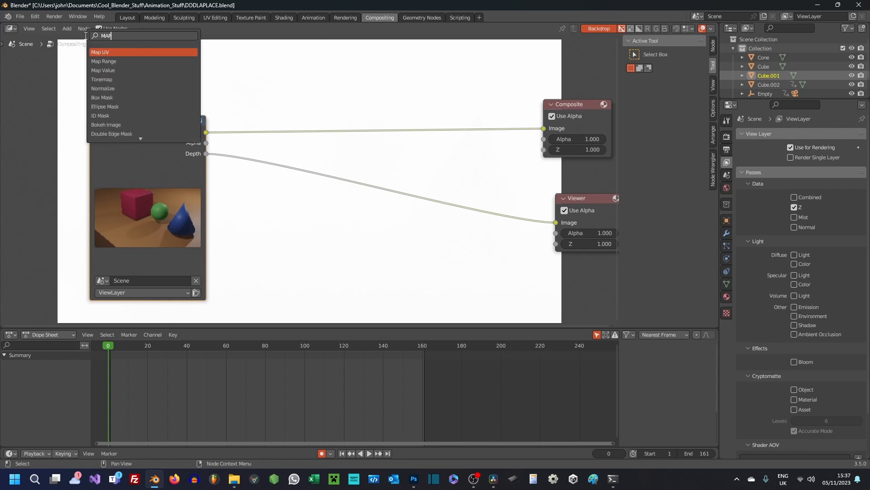
left_click(120, 64)
left_click(361, 233)
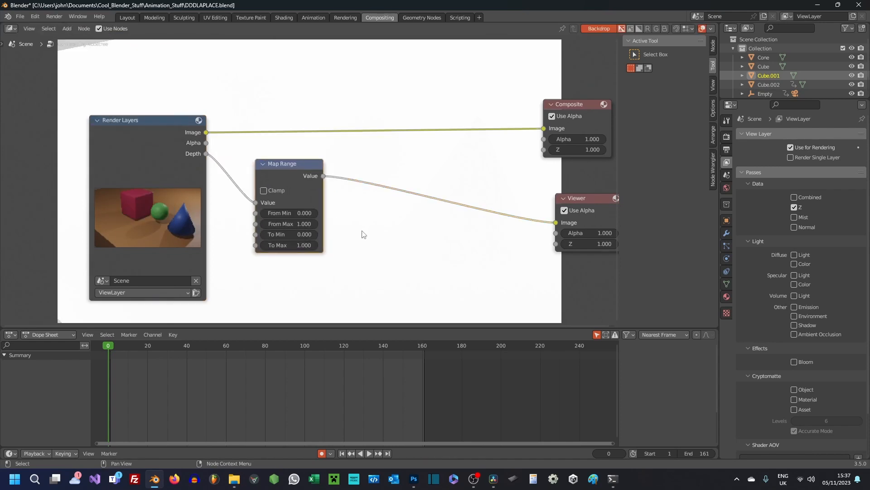
Step: Set the Map Range node's From Max to 109.200
scroll(358, 238, "up", 2)
scroll(358, 242, "up", 1)
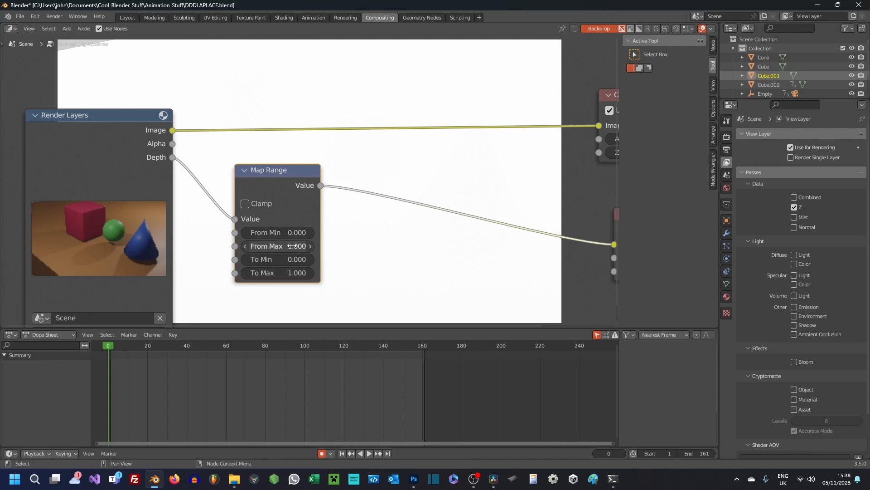
left_click_drag(279, 246, 644, 245)
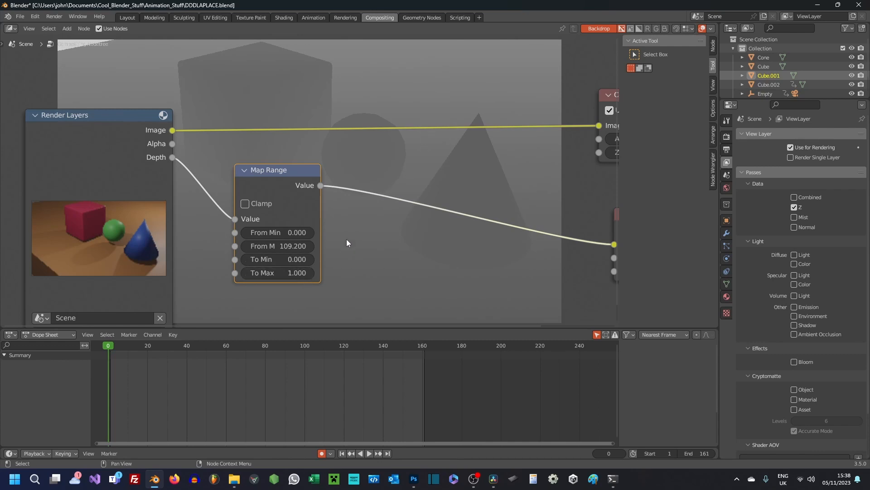
middle_click_drag(440, 176, 357, 205)
left_click(65, 29)
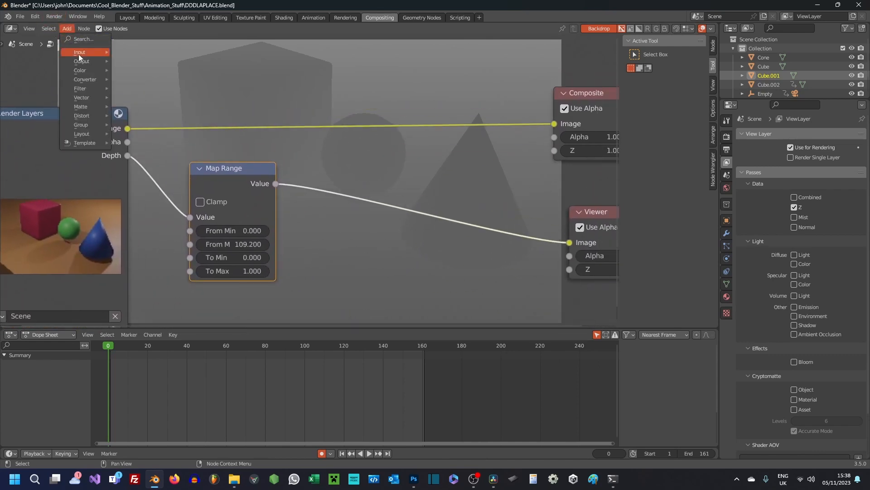
mouse_move(92, 89)
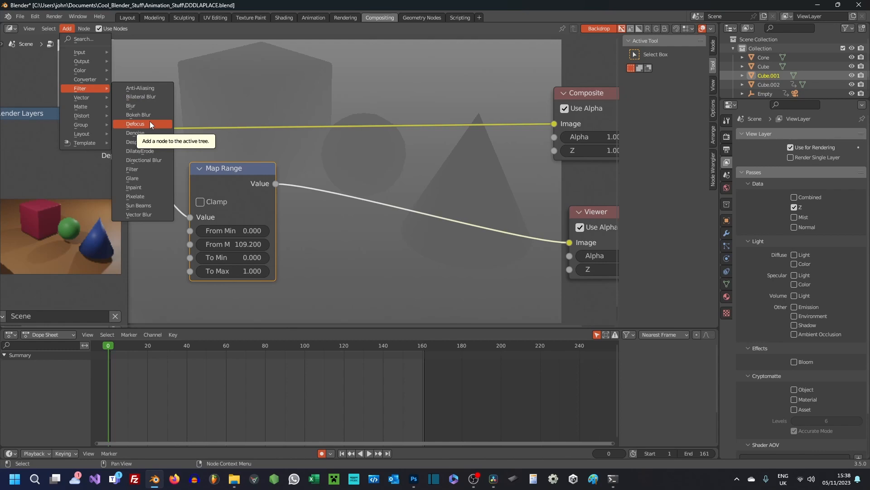
Step: Switch to Photoshop, hide Layer 2, Layer 3 and Layer 1 copy, and select Layer 1
left_click(413, 479)
left_click(769, 106)
left_click(769, 106)
left_click(770, 95)
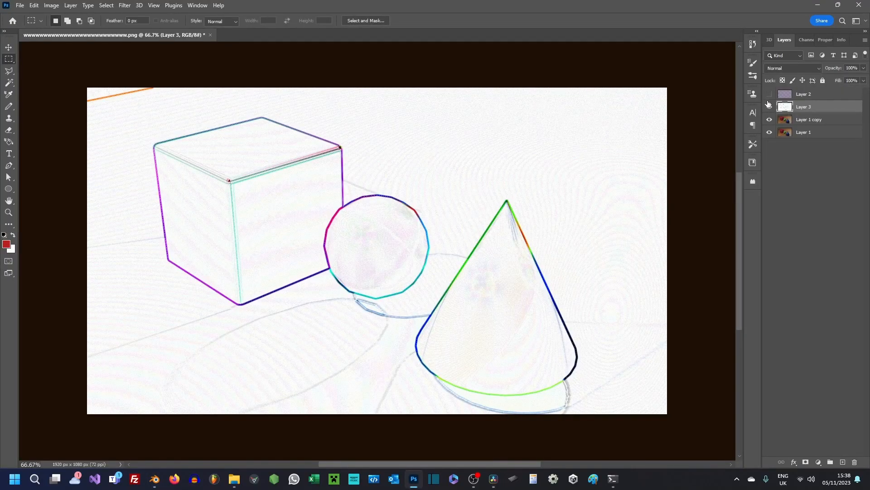
left_click(770, 107)
left_click(809, 119)
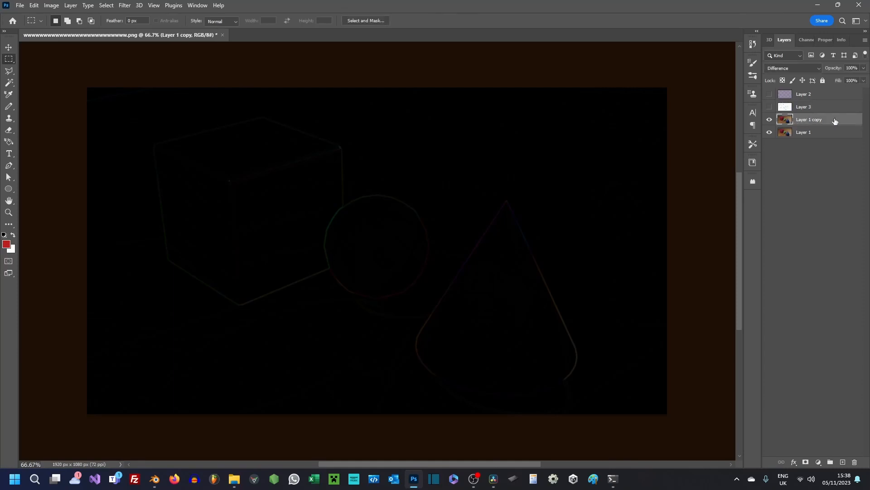
left_click(770, 119)
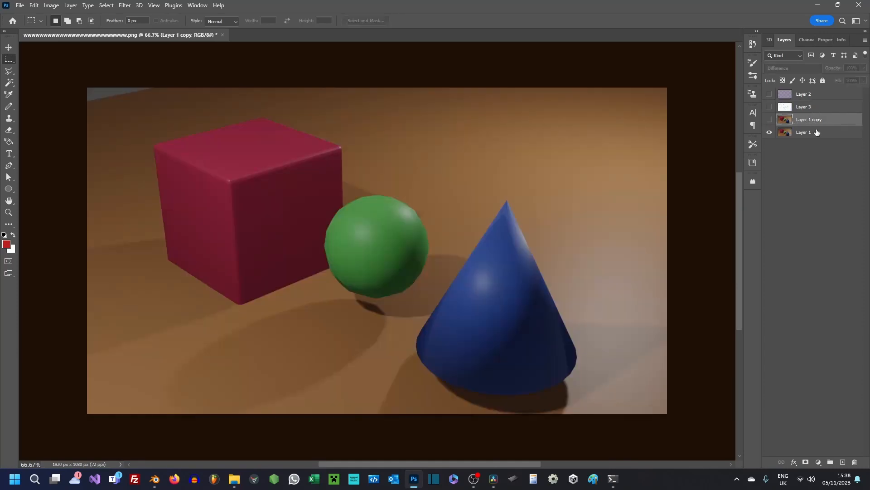
left_click(816, 132)
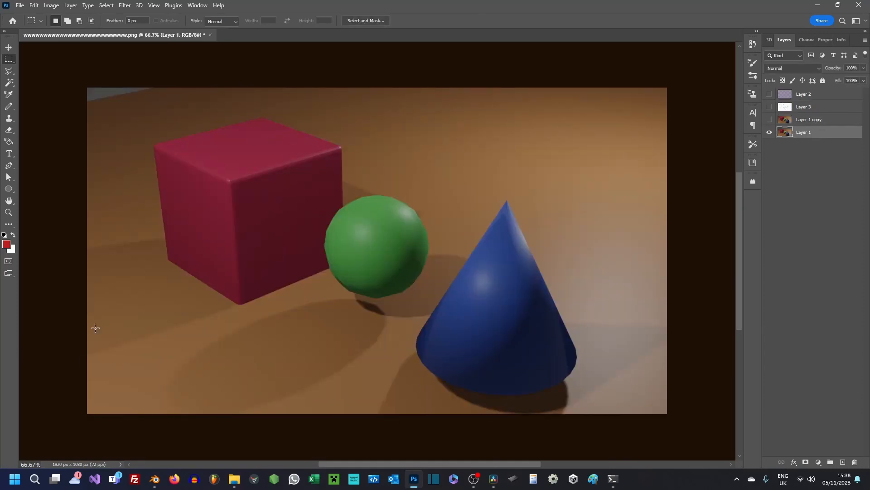
Step: Duplicate Layer 1 and apply the Find Edges filter to the copy
left_click_drag(792, 133, 842, 461)
left_click(125, 5)
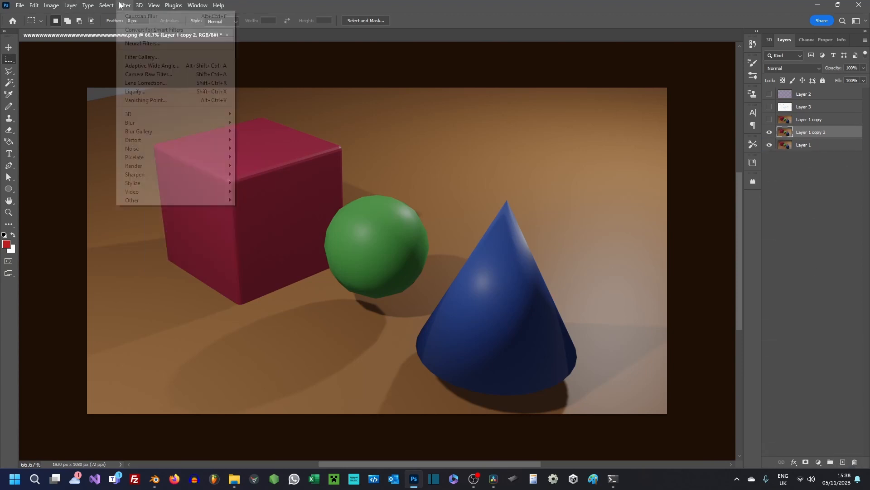
mouse_move(173, 191)
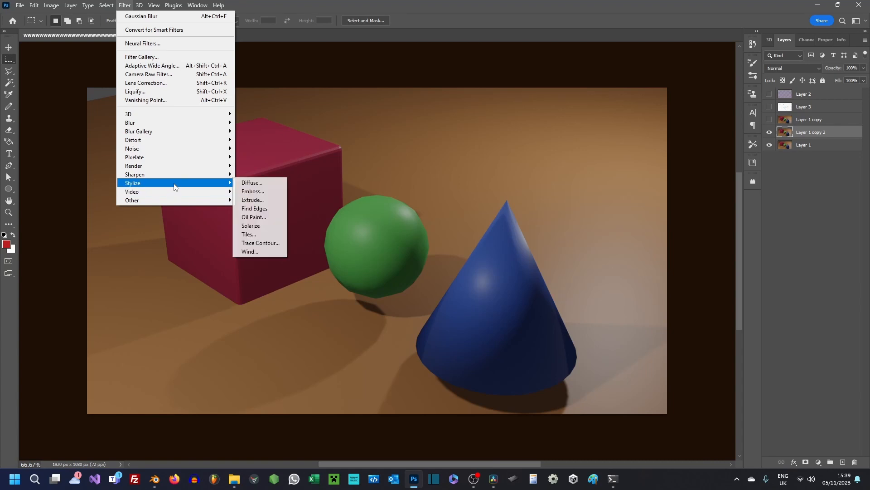
left_click(255, 209)
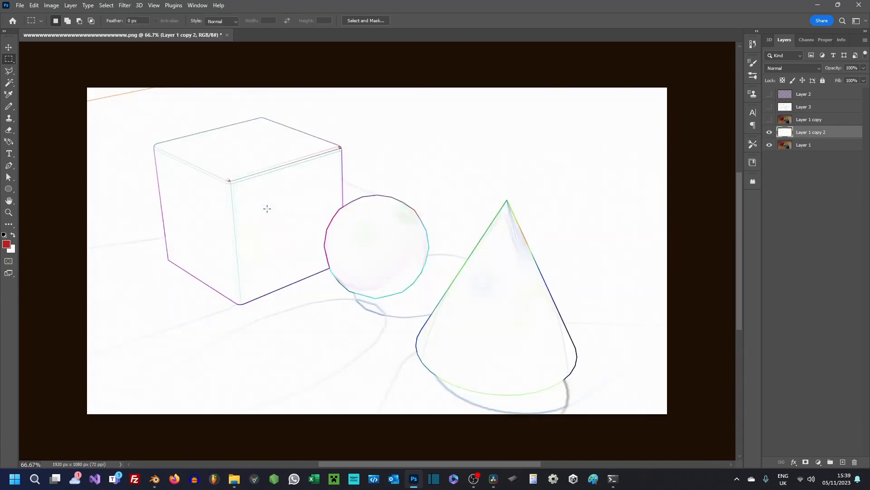
Step: Invert the edge layer, desaturate it, and invert it again for dark lines on white
key("ctrl+i")
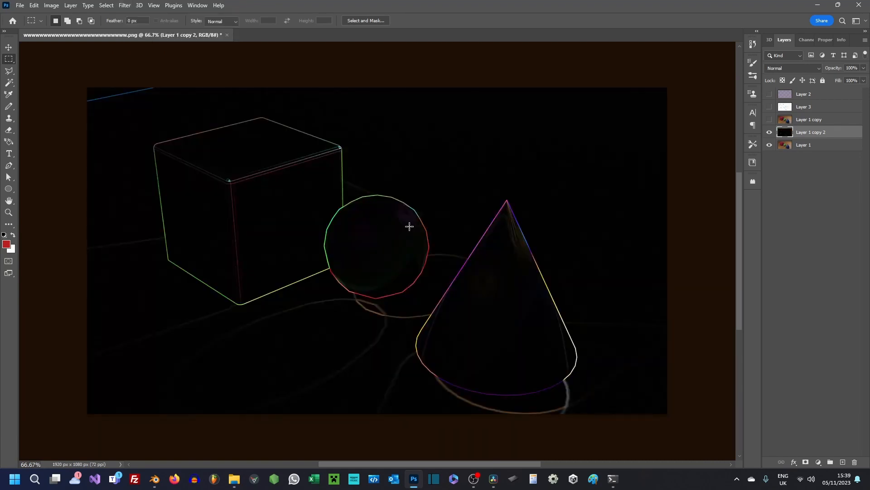
key("ctrl+shift+u")
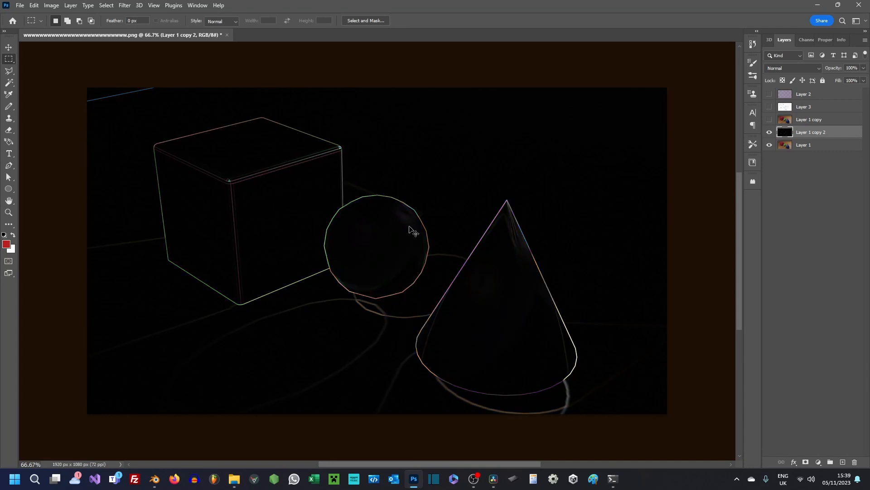
key("ctrl+i")
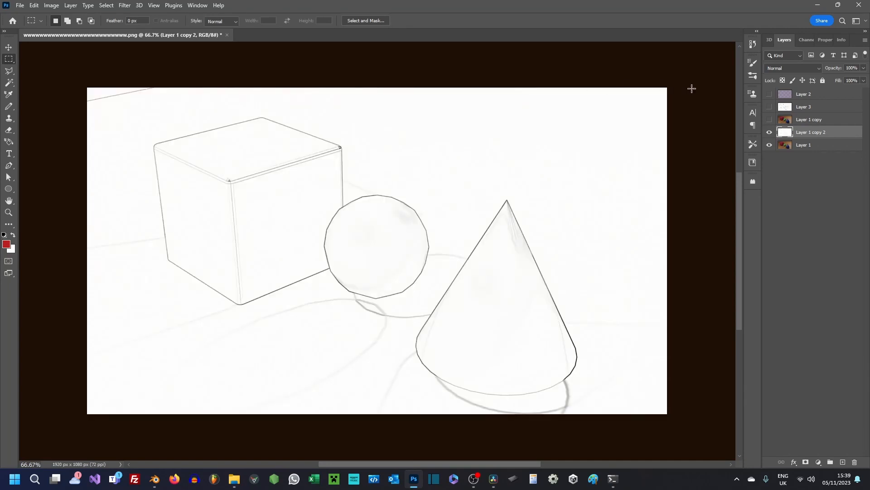
Step: Set the edge layer's blend mode to Multiply and duplicate it to strengthen the outlines
left_click(789, 69)
left_click(792, 109)
left_click_drag(843, 132, 846, 456)
Step: Examine the multiplied outline up close around the green sphere and across the whole image
left_click_drag(386, 194, 490, 168)
key("z")
key("ctrl+plus")
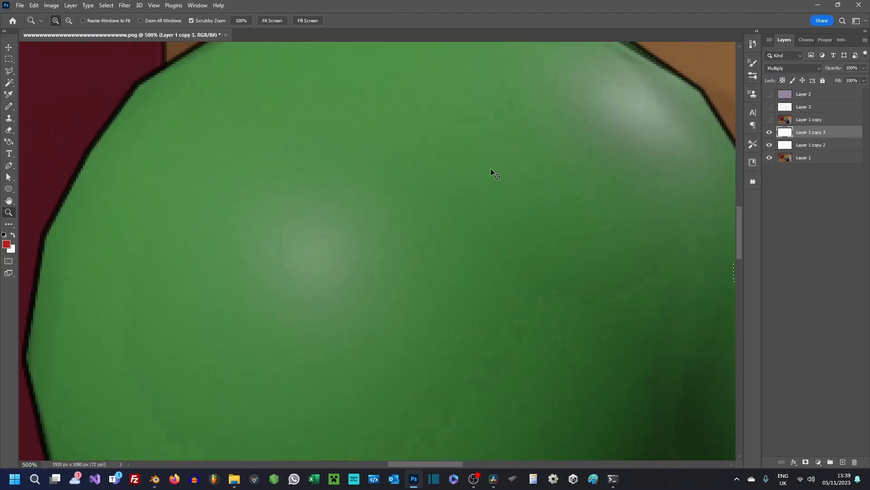
key("ctrl+minus")
key("ctrl+minus")
key("ctrl+minus")
key("ctrl+minus")
key("ctrl+minus")
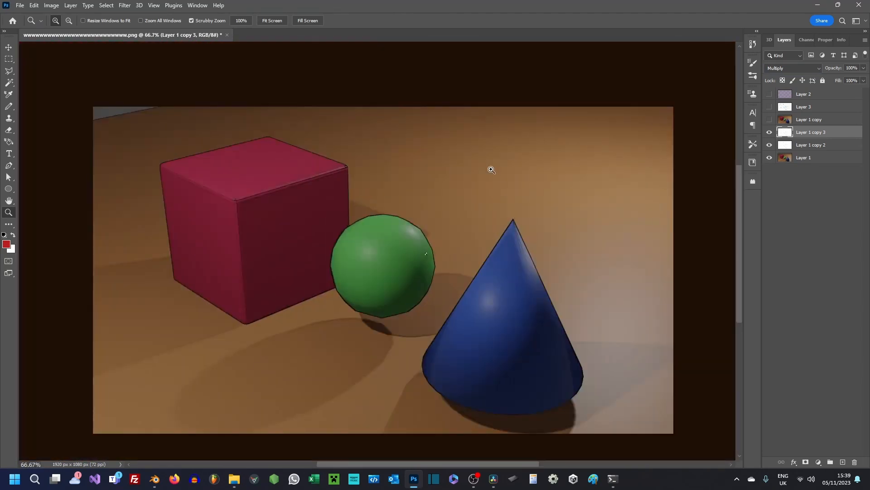
Step: Delete the edge layers Layer 1 copy 3 and Layer 1 copy 2
left_click(812, 145, "shift")
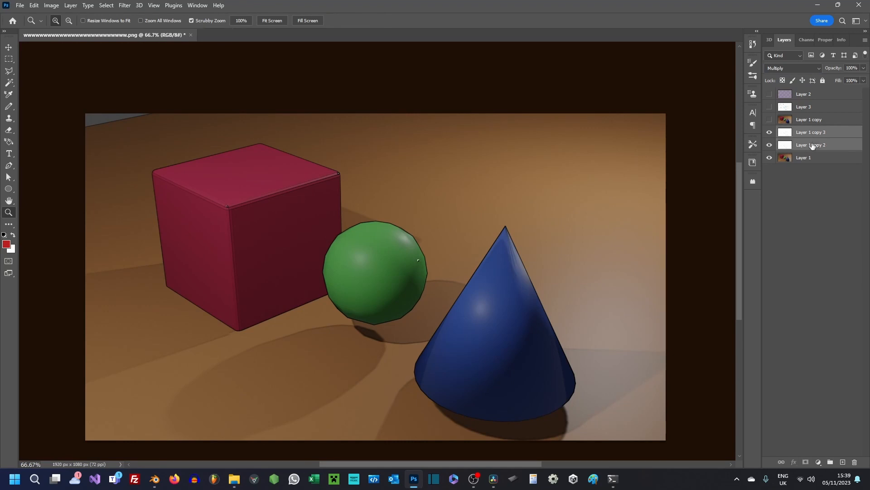
key("Delete")
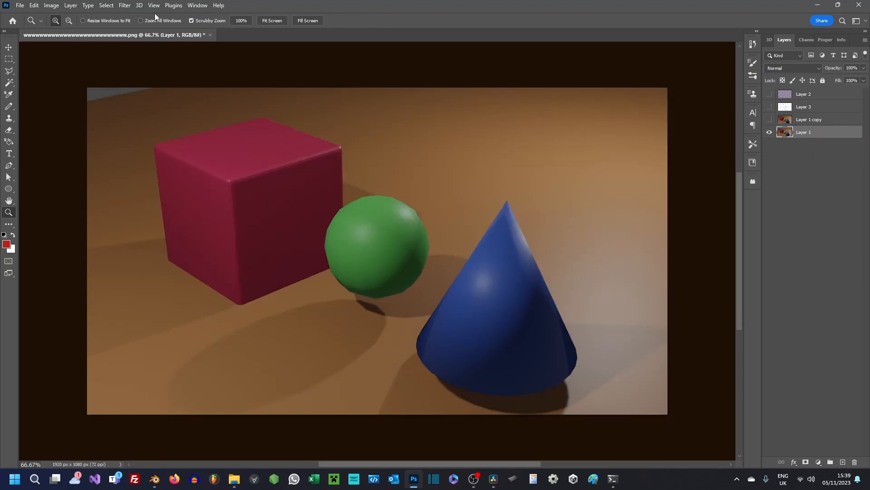
Step: Try the Find Edges filter directly on Layer 1 and undo it
left_click(125, 5)
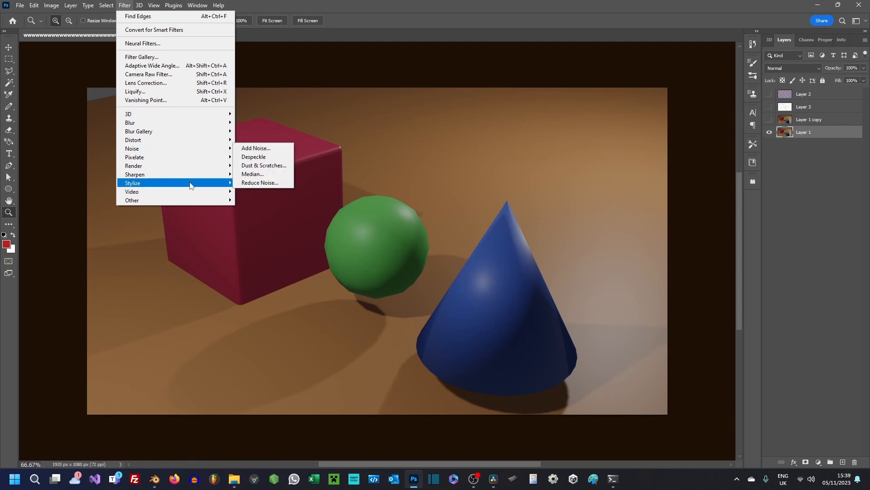
mouse_move(187, 185)
left_click(265, 208)
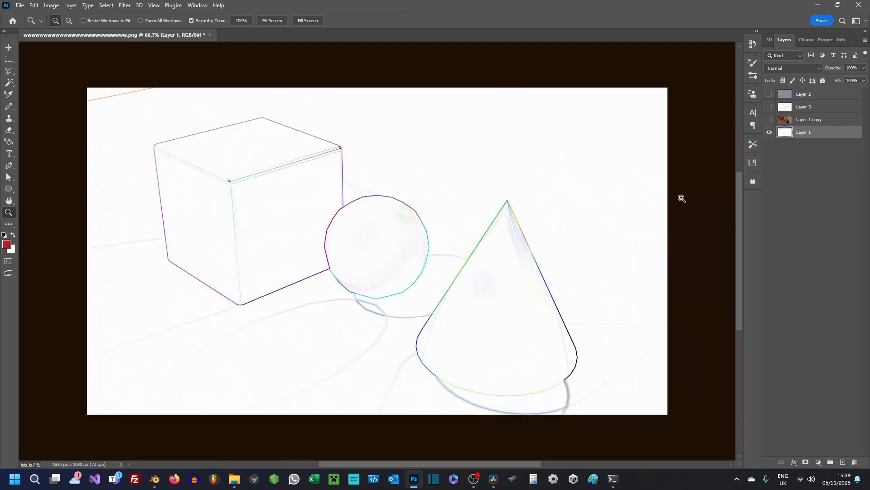
key("ctrl+z")
Step: Duplicate Layer 1 and apply a Gaussian Blur to the copy
left_click_drag(821, 140, 843, 461)
left_click(139, 5)
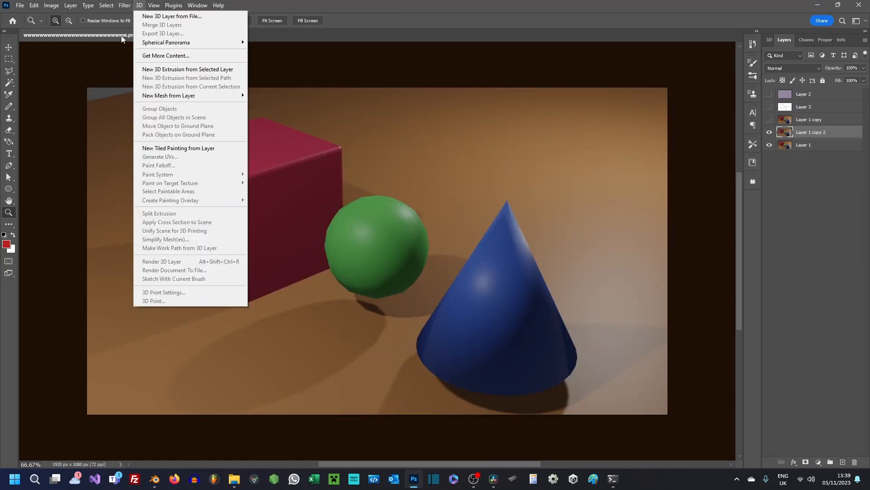
mouse_move(124, 5)
mouse_move(170, 123)
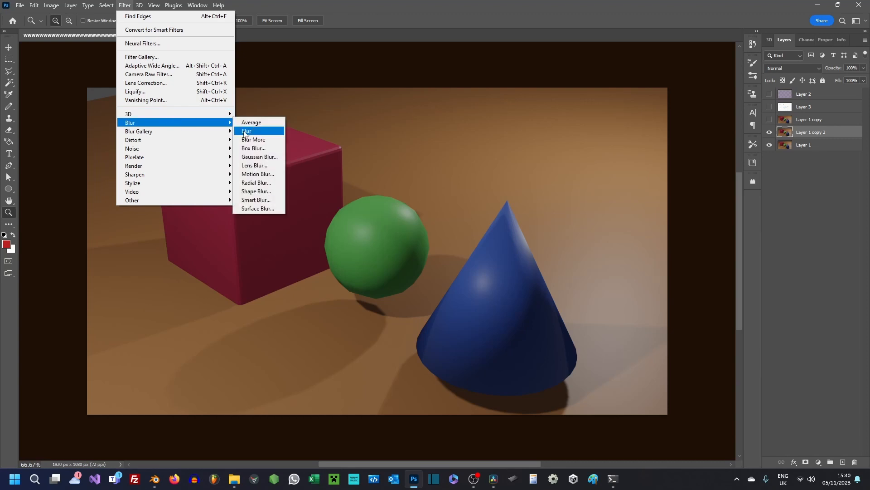
left_click(267, 156)
key("Return")
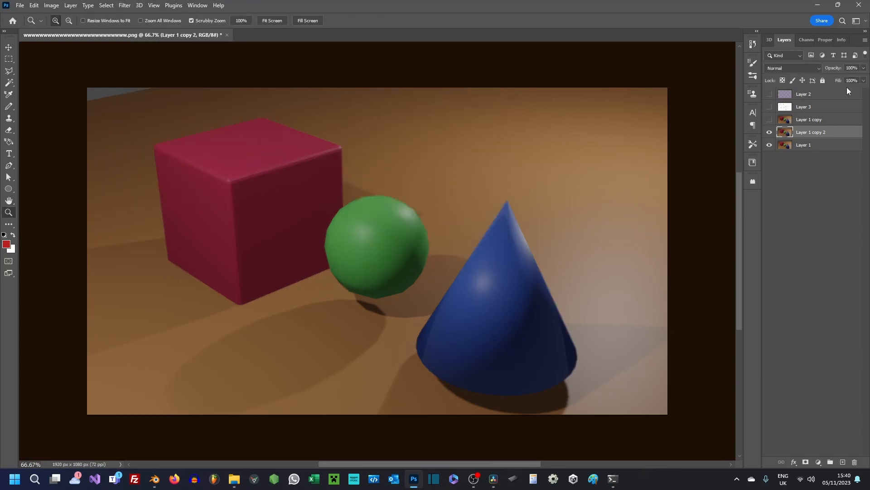
Step: Set the blurred copy's blend mode to Difference and invert a merged copy of the result on a new layer
left_click(782, 69)
left_click(802, 253)
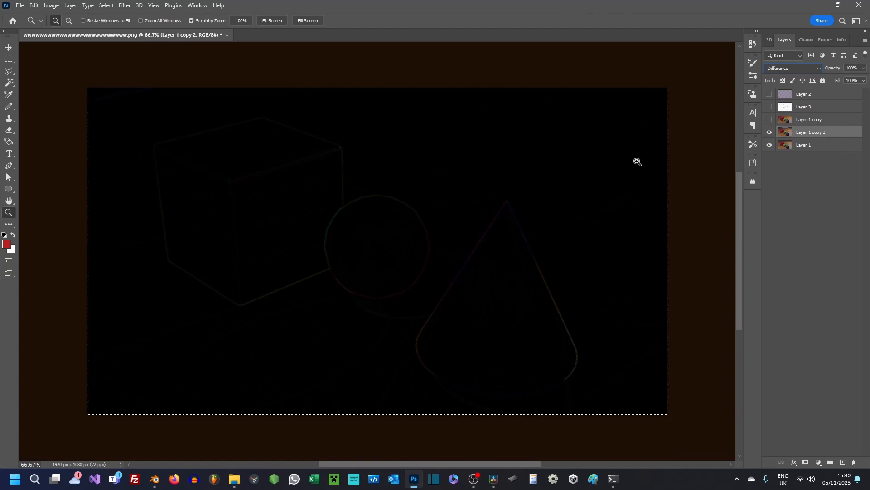
key("ctrl+i")
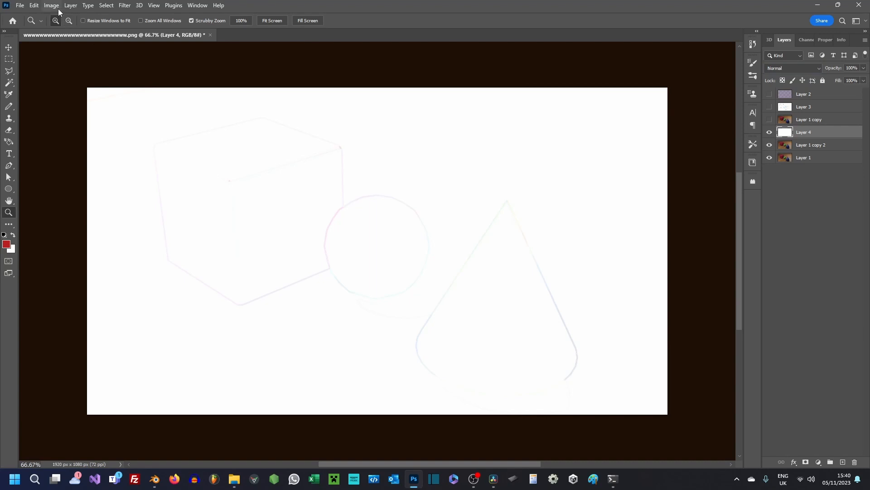
Step: Apply Brightness/Contrast to Layer 4 with brightness -150 and contrast 100
left_click(51, 5)
mouse_move(82, 39)
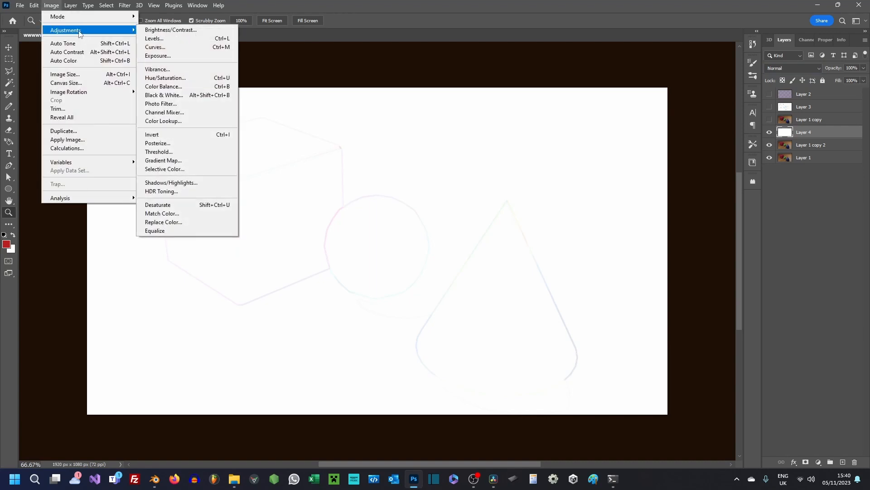
left_click(170, 30)
left_click_drag(619, 222, 648, 222)
left_click_drag(567, 198, 560, 200)
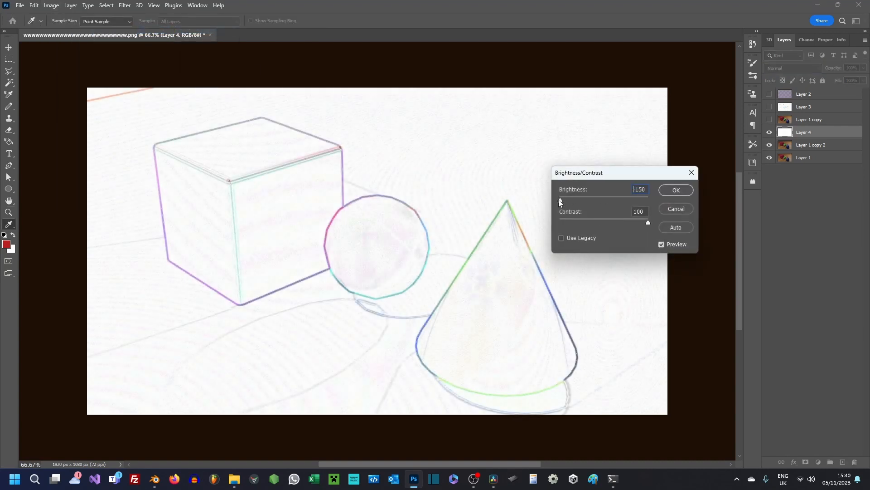
left_click(676, 190)
Step: Examine the blur-difference edge lines up close on the cube, sphere and cone
key("z")
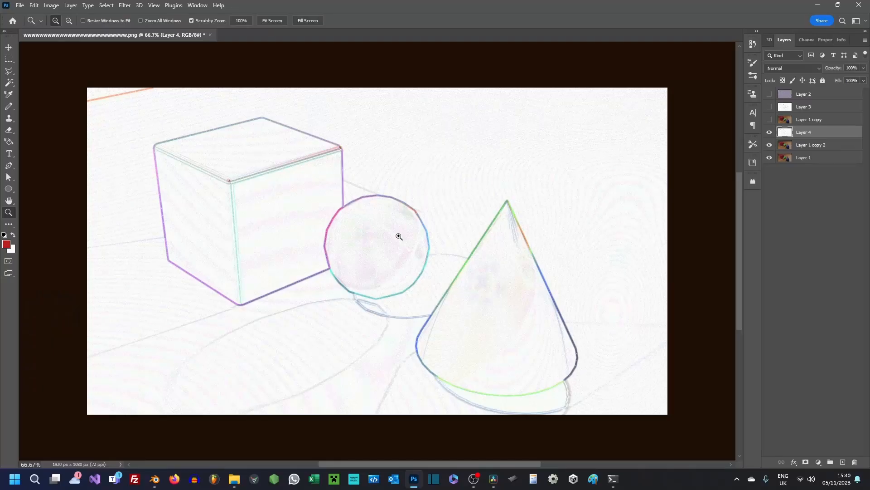
left_click_drag(399, 236, 420, 244)
left_click_drag(352, 235, 401, 269)
left_click_drag(193, 171, 237, 163)
left_click_drag(235, 216, 260, 200)
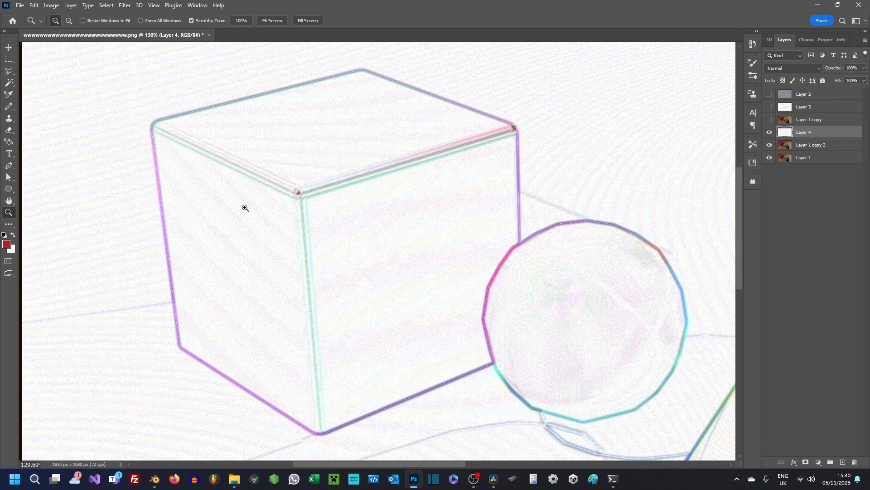
left_click_drag(223, 227, 235, 237)
left_click_drag(358, 251, 379, 257)
left_click_drag(562, 336, 354, 198)
left_click_drag(506, 297, 438, 307)
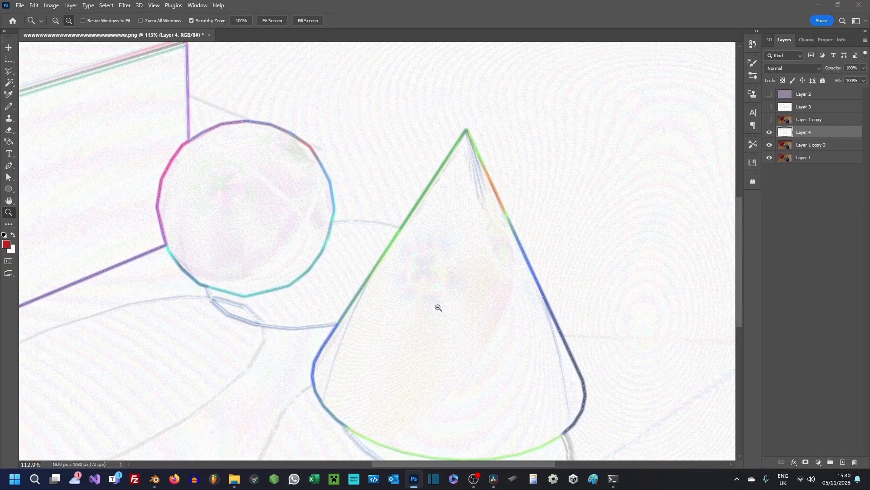
Step: Switch to Blender and insert a Filter node between the Map Range and Viewer nodes
key("alt+Tab")
middle_click_drag(340, 168, 300, 181)
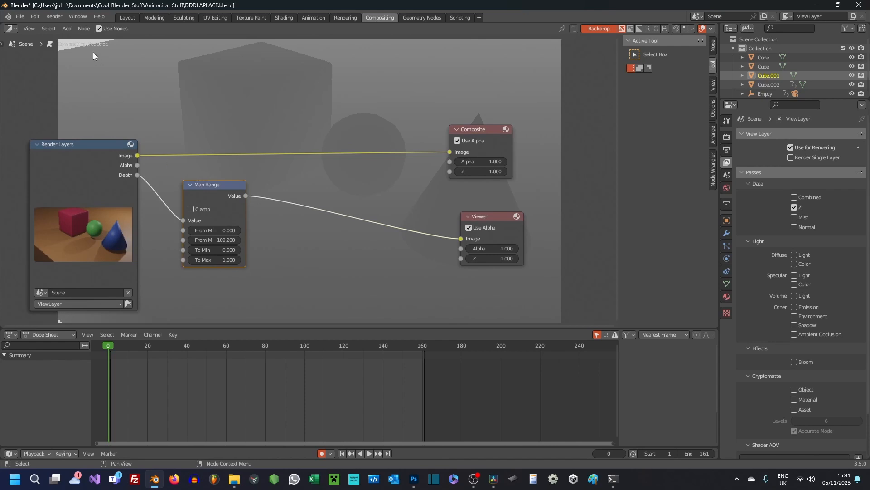
left_click(67, 29)
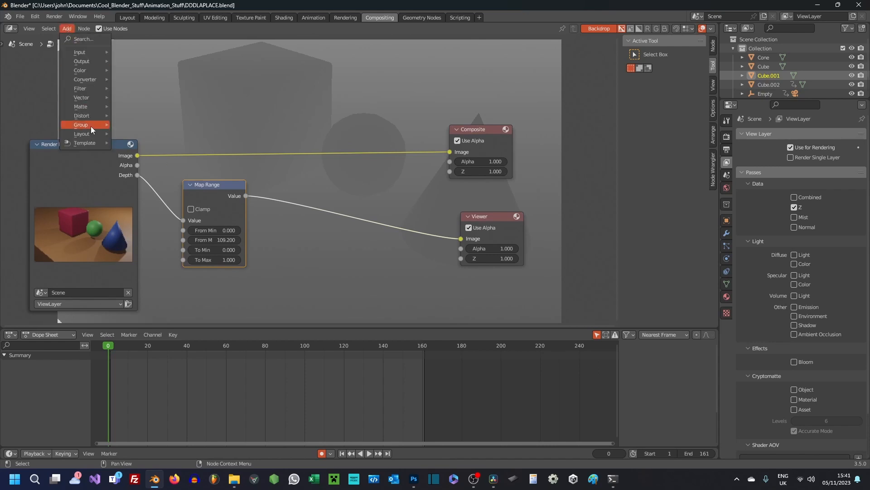
mouse_move(86, 89)
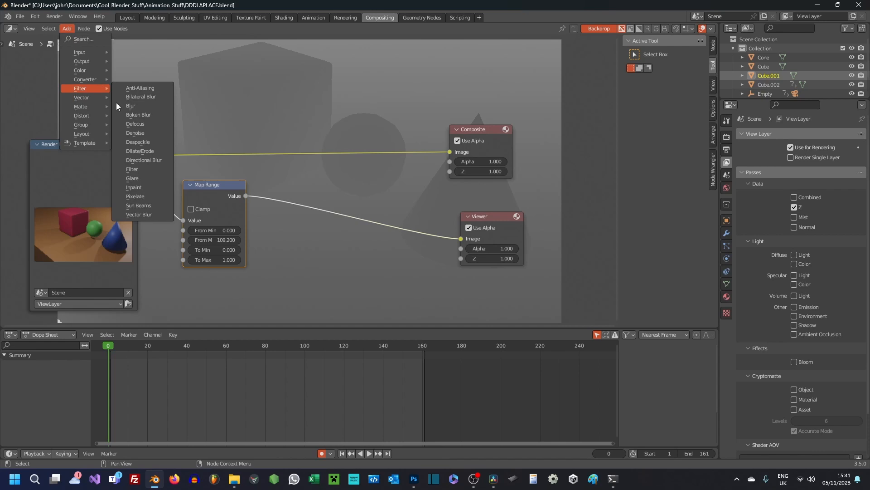
left_click(140, 169)
left_click(281, 182)
middle_click_drag(381, 258, 310, 278)
Step: Set the Filter node's type to Laplace
left_click(262, 231)
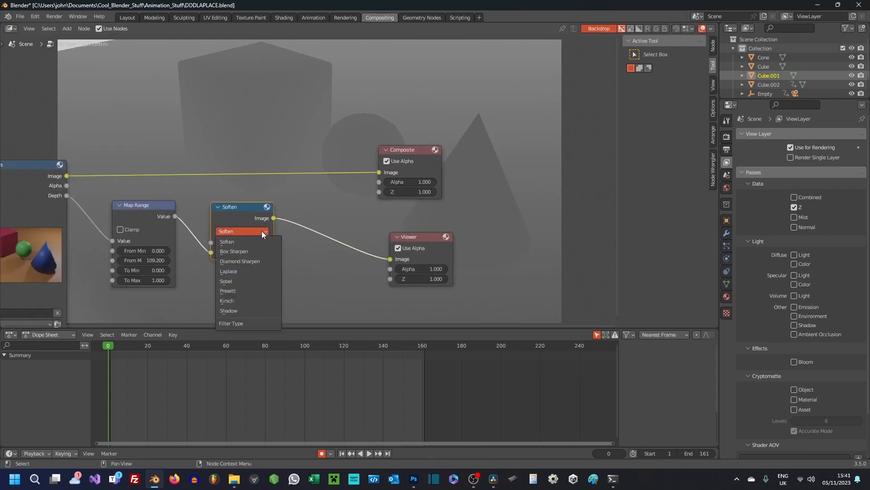
left_click(249, 271)
middle_click_drag(253, 246, 266, 292)
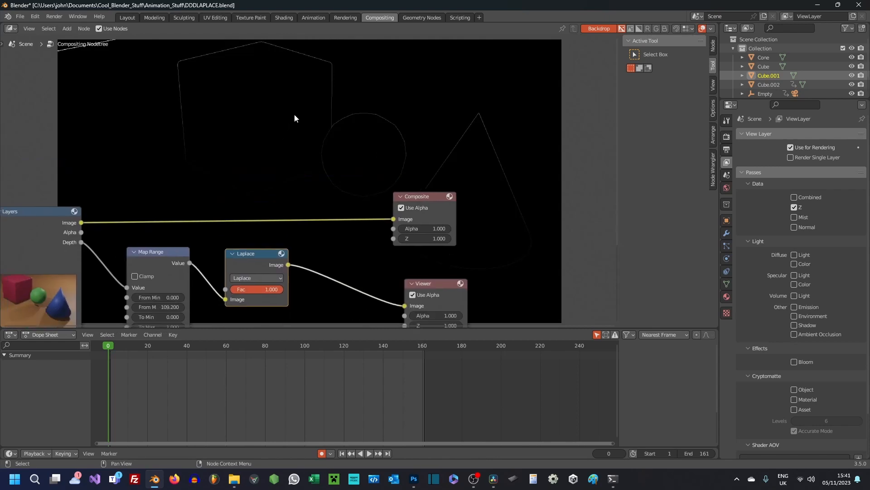
scroll(319, 102, "up", 1)
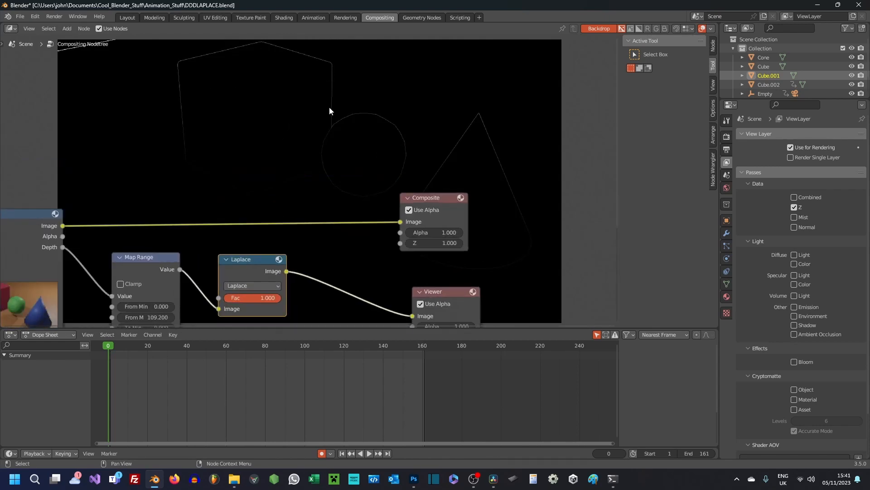
Step: Insert a Dilate/Erode node on the link between the Laplace filter and the Viewer
middle_click_drag(328, 248, 330, 152)
middle_click_drag(334, 187, 344, 202)
left_click(82, 30)
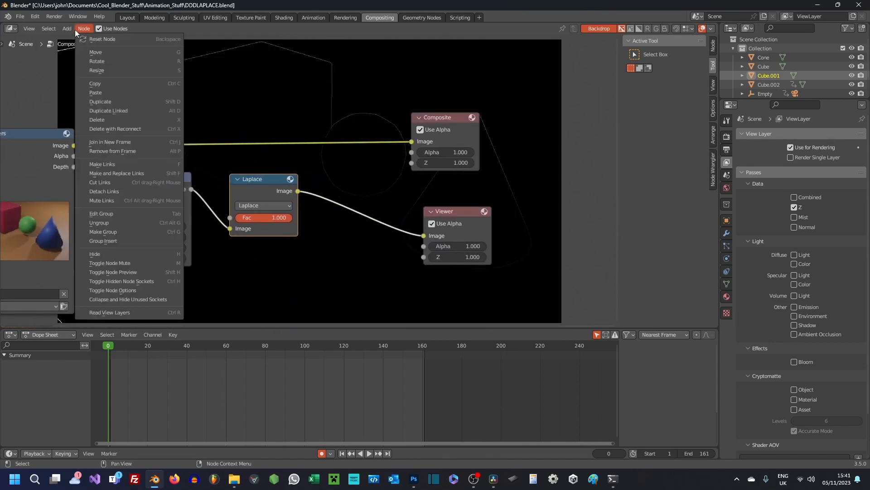
left_click(78, 43)
type("DIS")
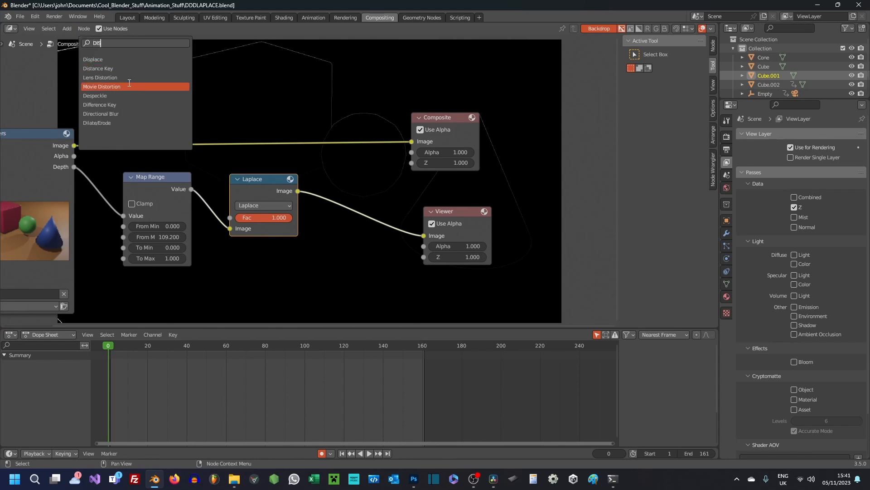
left_click(128, 122)
left_click(366, 266)
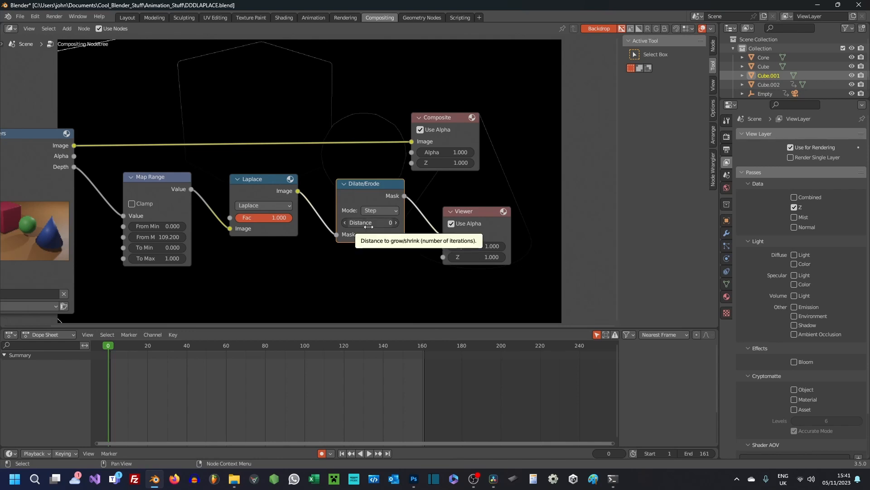
Step: Set the Dilate/Erode node's Distance to 4
left_click_drag(371, 226, 399, 225, "shift")
middle_click_drag(457, 195, 437, 281)
middle_click_drag(372, 246, 379, 201)
mouse_move(370, 263)
left_mouse_down()
mouse_move(354, 263)
mouse_move(361, 263)
left_mouse_up()
middle_click_drag(382, 228, 289, 222)
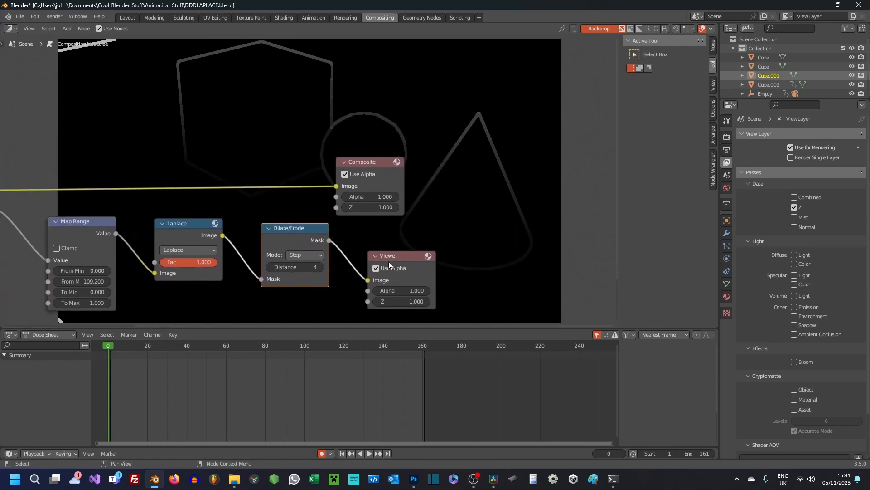
Step: Move the Viewer and Composite nodes farther from the Dilate/Erode node to make room
left_click_drag(388, 259, 427, 239)
left_click_drag(357, 164, 439, 131)
left_click_drag(329, 224, 343, 225)
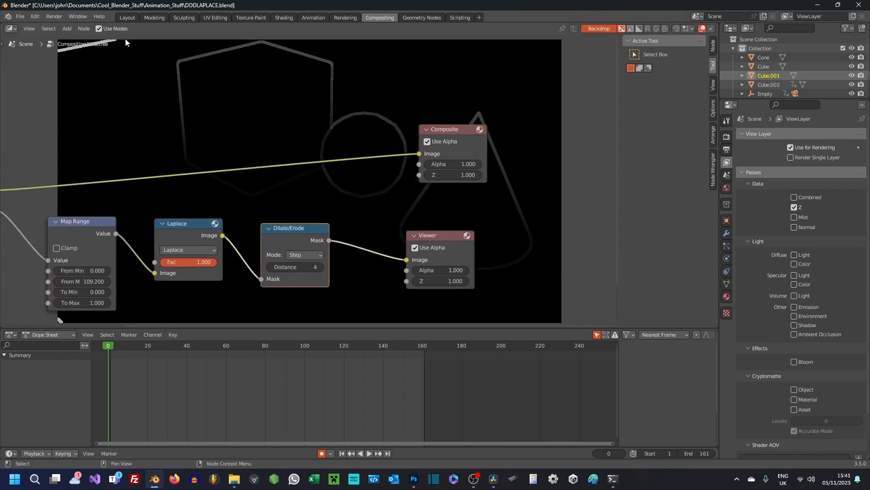
Step: Insert a ColorRamp node on the link between the Dilate/Erode node and the Viewer
left_click(63, 29)
mouse_move(76, 51)
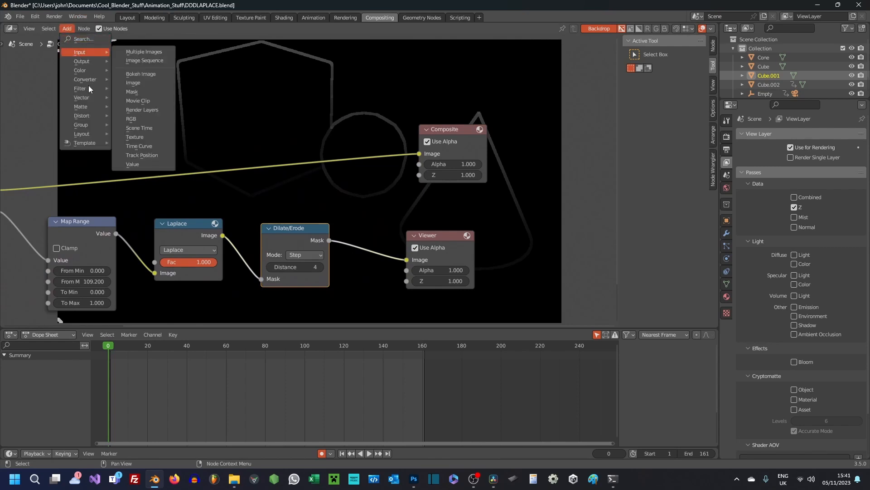
mouse_move(94, 116)
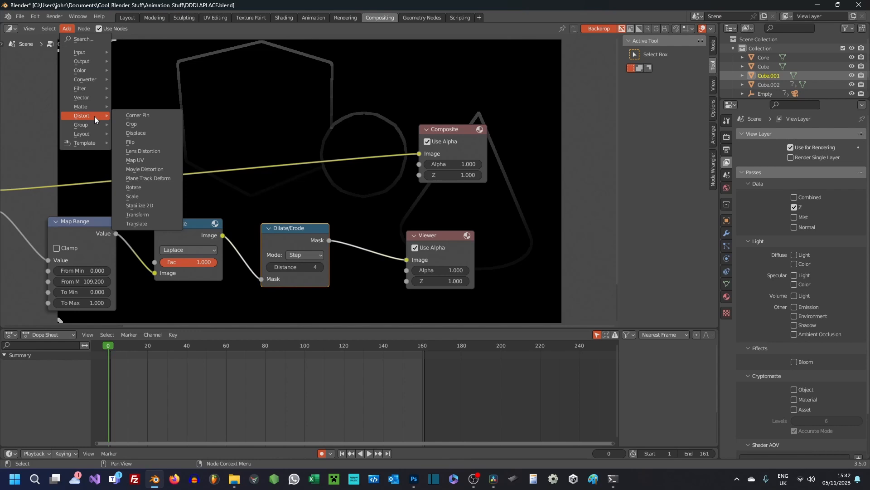
mouse_move(84, 70)
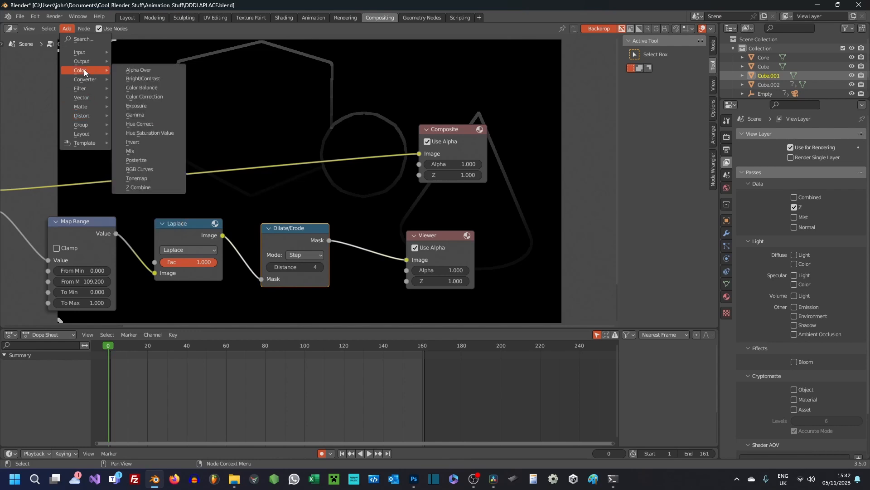
left_click(85, 39)
type("COLO")
key("Return")
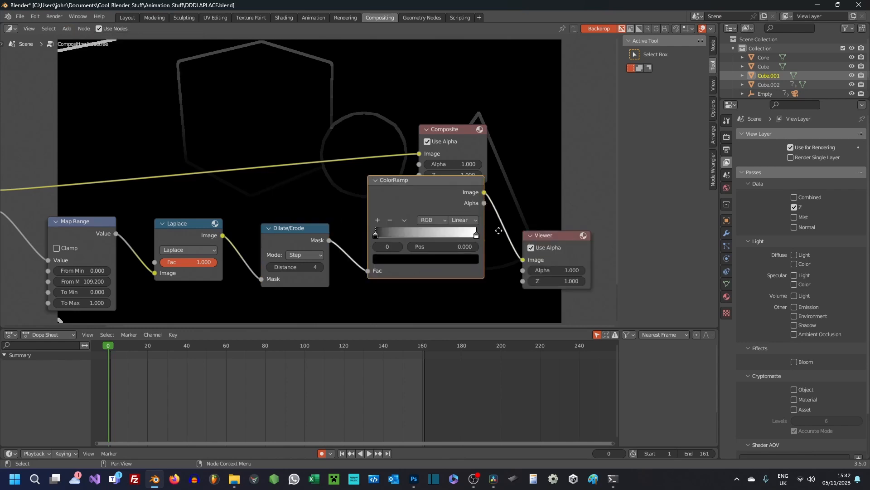
left_click(317, 219)
middle_click_drag(356, 245, 392, 227)
Step: Reverse the ColorRamp so white starts at the beginning, and place the black stop at position 0.073
mouse_move(405, 244)
left_mouse_down()
mouse_move(306, 244)
mouse_move(411, 249)
left_mouse_up()
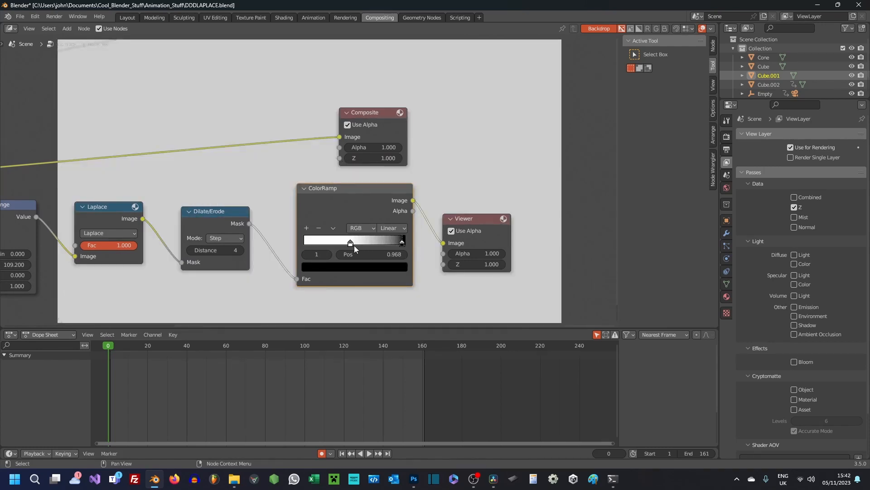
left_click_drag(355, 245, 301, 249)
left_click_drag(402, 244, 308, 242)
left_click_drag(309, 239, 309, 239)
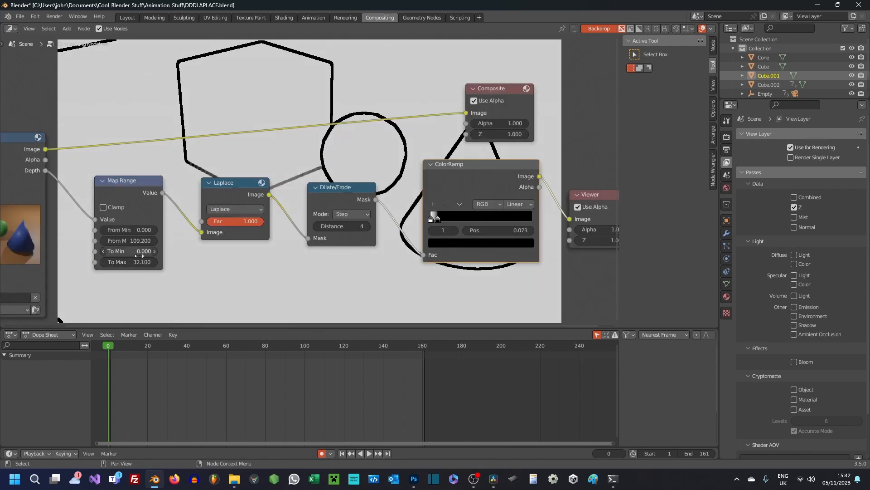
Step: Set the Map Range node's To Max to 32.1 and To Min to -3.7
left_click_drag(140, 251, 134, 251)
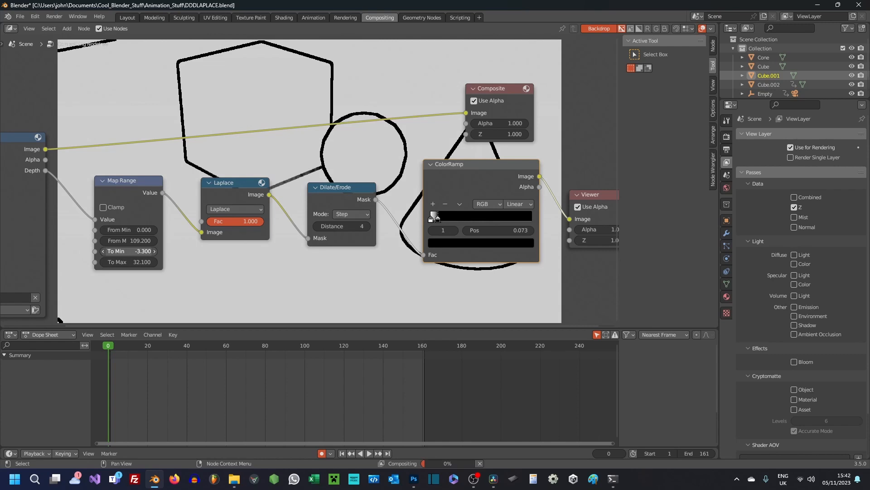
middle_click_drag(418, 182, 378, 236)
Step: Set the Dilate/Erode node's Distance to 2 and move the Viewer node farther from the ColorRamp
mouse_move(315, 278)
left_mouse_down()
mouse_move(300, 278)
mouse_move(308, 278)
left_mouse_up()
middle_click_drag(328, 197, 205, 202)
left_click_drag(404, 260, 476, 234)
middle_click_drag(317, 247, 319, 186)
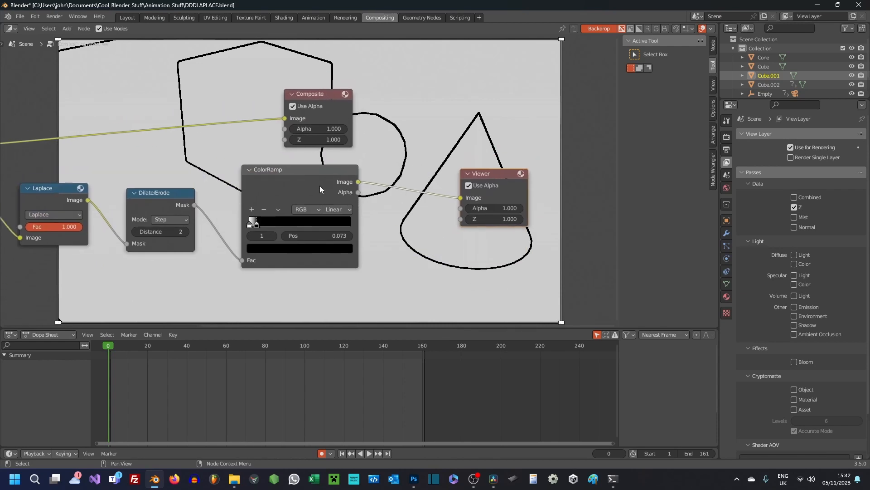
Step: Insert a Blur node on the link between the ColorRamp and the Viewer
left_click(82, 29)
mouse_move(64, 31)
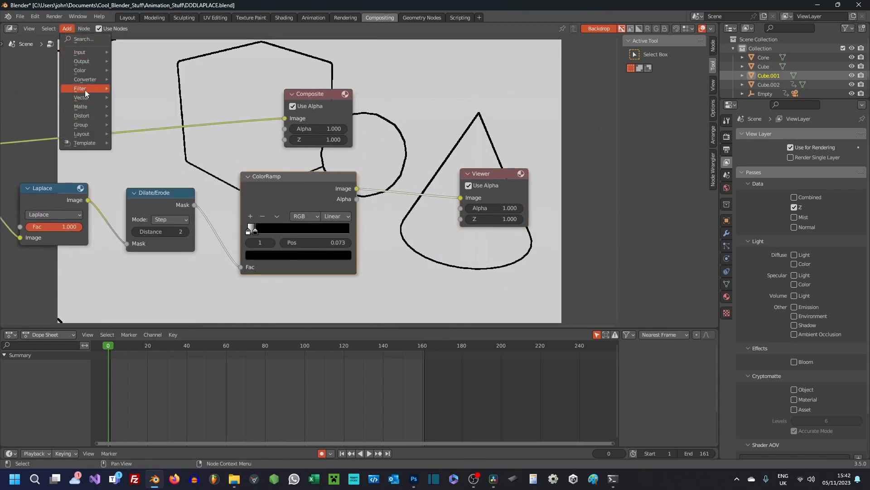
mouse_move(85, 89)
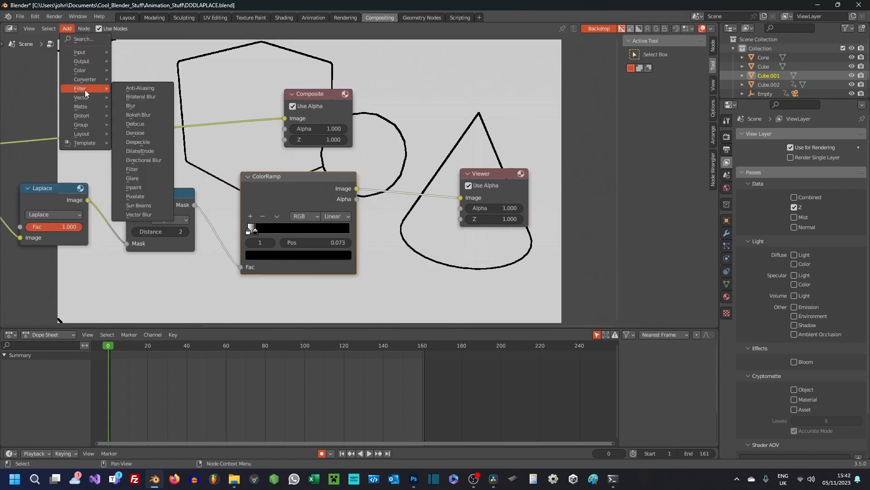
left_click(145, 110)
left_click(421, 257)
middle_click_drag(421, 257, 394, 262)
Step: Set the Blur node's X and Y sizes to 2
left_click(399, 267)
type("2")
key("Return")
key("Return")
Step: Enlarge the backdrop image and examine the blurred outline around the sphere
middle_click_drag(380, 159, 392, 136)
scroll(385, 129, "up", 3)
scroll(388, 127, "down", 2)
scroll(395, 132, "up", 5, "ctrl")
scroll(402, 122, "down", 3, "ctrl")
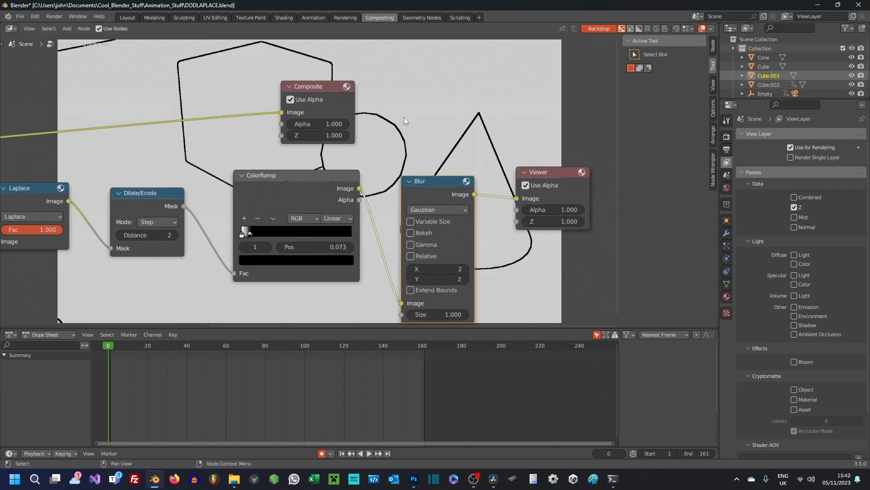
key("alt+v")
key("alt+v")
key("alt+v")
key("alt+v")
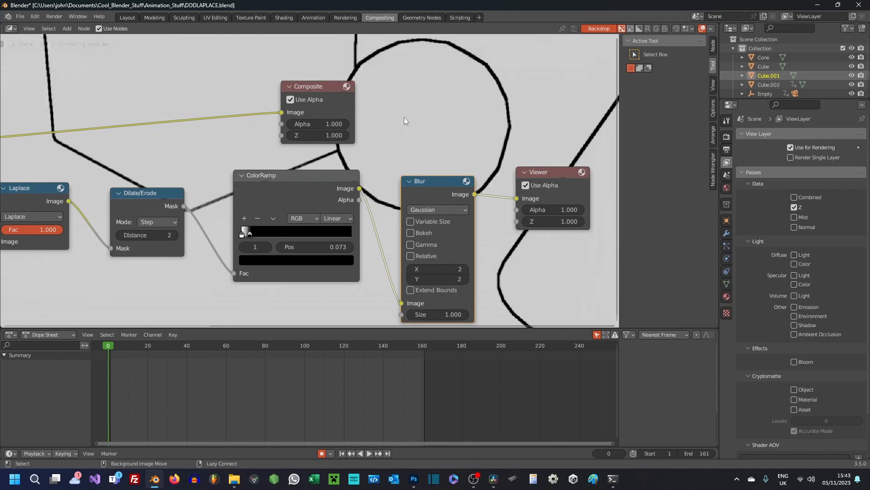
middle_click_drag(443, 117, 309, 152)
middle_click_drag(396, 123, 404, 179)
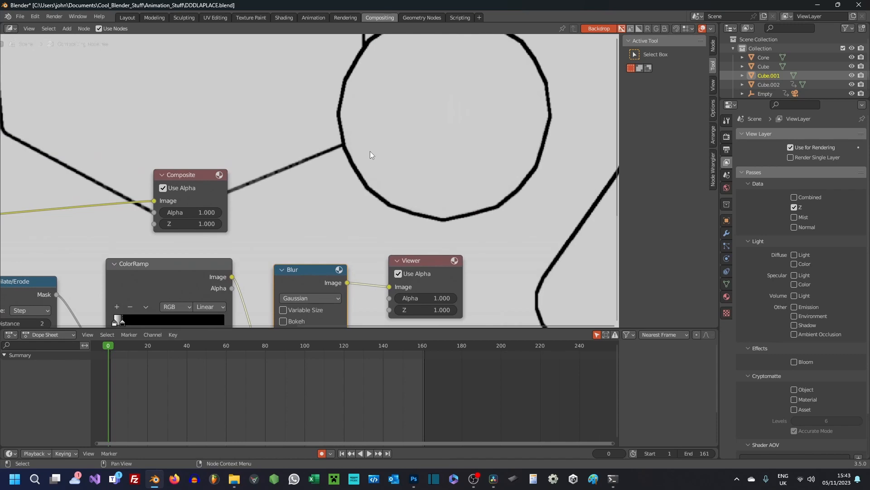
Step: Play the animation up to frame 12 and bring the whole node chain into view
key("space")
scroll(371, 156, "down", 3)
scroll(377, 178, "down", 1)
middle_click_drag(91, 215, 209, 285)
scroll(208, 285, "up", 3)
middle_click_drag(255, 209, 212, 171)
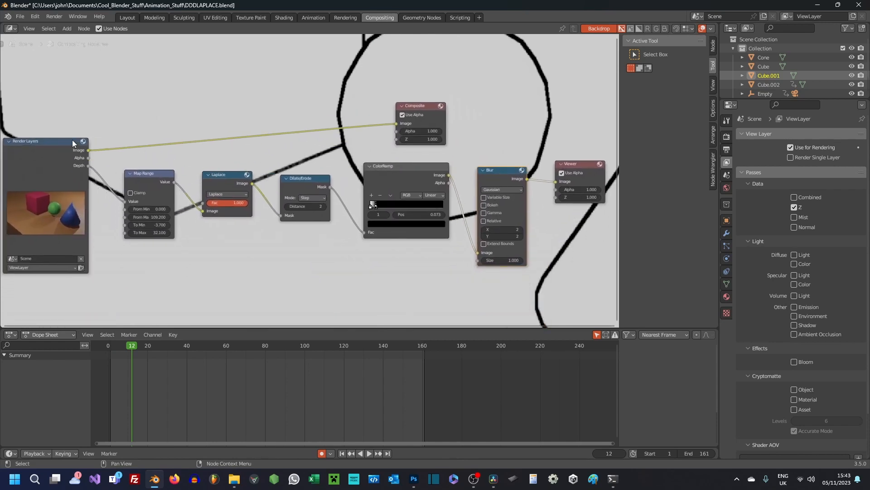
Step: Preview the Map Range depth output in the Viewer and shrink the backdrop to show the whole image
left_click_drag(72, 144, 63, 134)
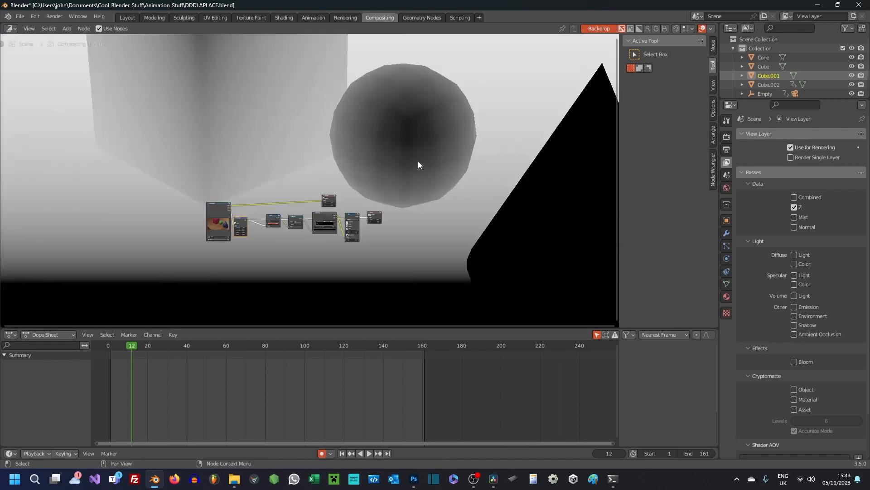
key("v")
key("v")
key("v")
key("v")
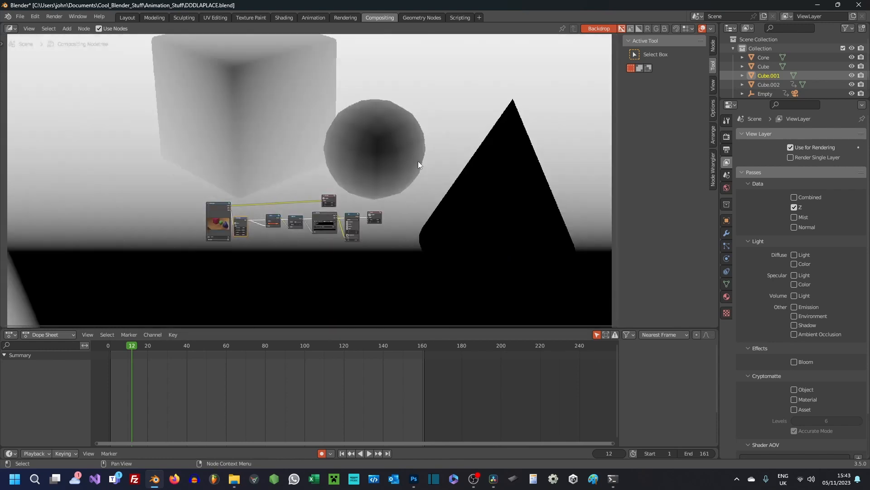
mouse_move(420, 167)
middle_mouse_down()
mouse_move(428, 183)
mouse_move(416, 156)
middle_mouse_up()
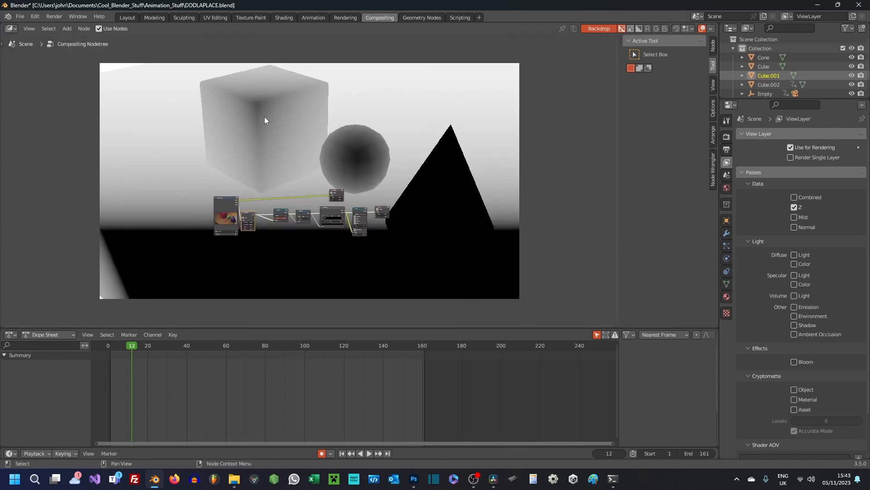
scroll(387, 154, "up", 5)
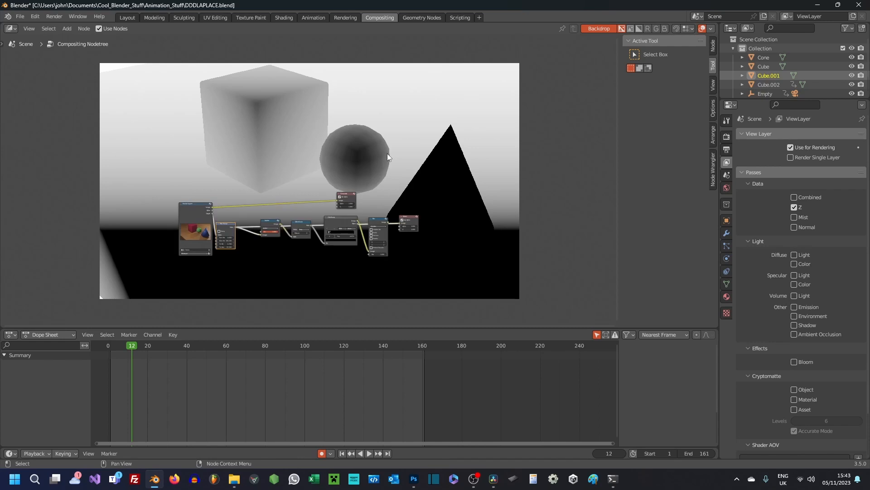
Step: Preview the Laplace output and the Dilate/Erode output in the Viewer to compare the outline stages
left_click_drag(236, 198, 233, 209)
middle_click_drag(320, 219, 309, 228)
left_click_drag(251, 228, 534, 216)
middle_click_drag(322, 221, 298, 229)
left_click_drag(299, 230, 509, 226)
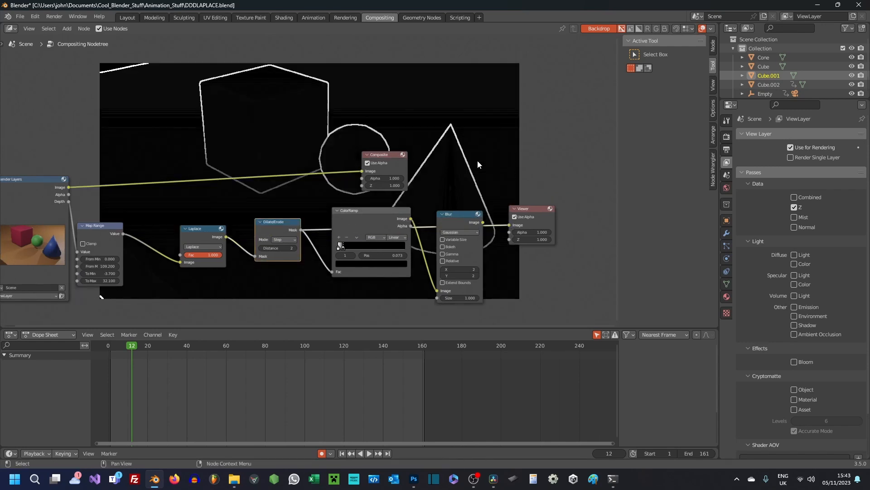
middle_click_drag(471, 165, 445, 165)
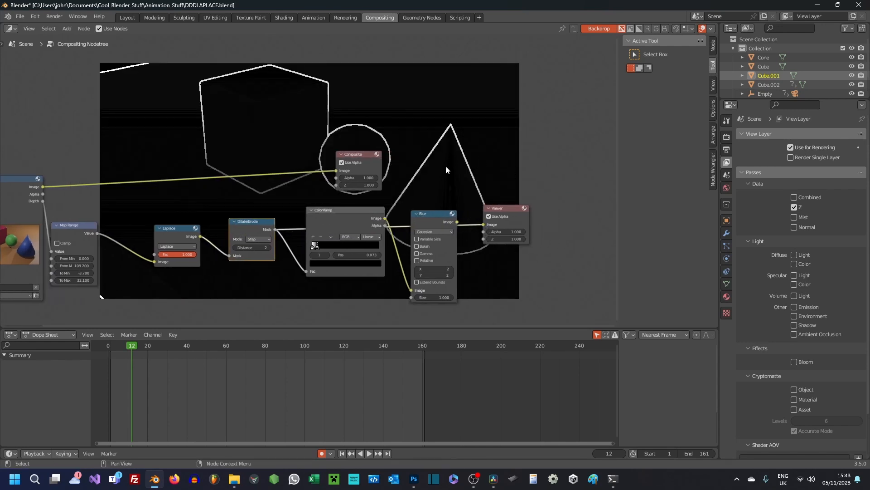
Step: Route the ColorRamp's Image output through the Blur node to the Viewer again, shifting the ColorRamp slightly away
left_click(386, 223)
left_click_drag(385, 220, 409, 247)
left_click_drag(334, 209, 329, 209)
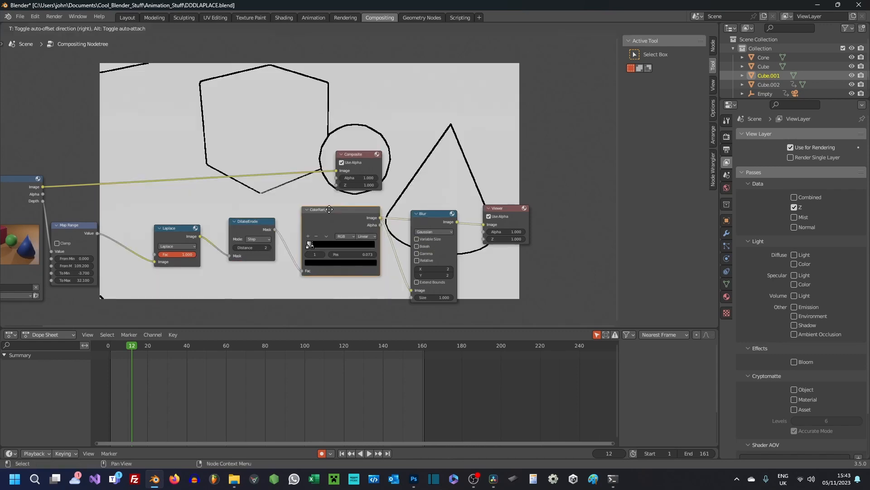
left_click_drag(379, 217, 373, 211)
left_click_drag(375, 212, 413, 290)
left_click_drag(454, 223, 485, 224)
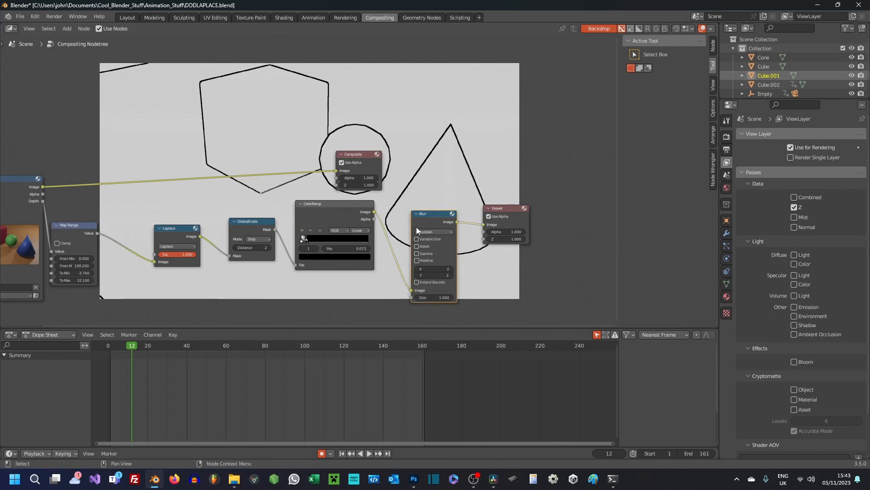
Step: Move the Viewer node farther from the Blur node to make room for another node
scroll(416, 227, "up", 2)
scroll(413, 178, "up", 1)
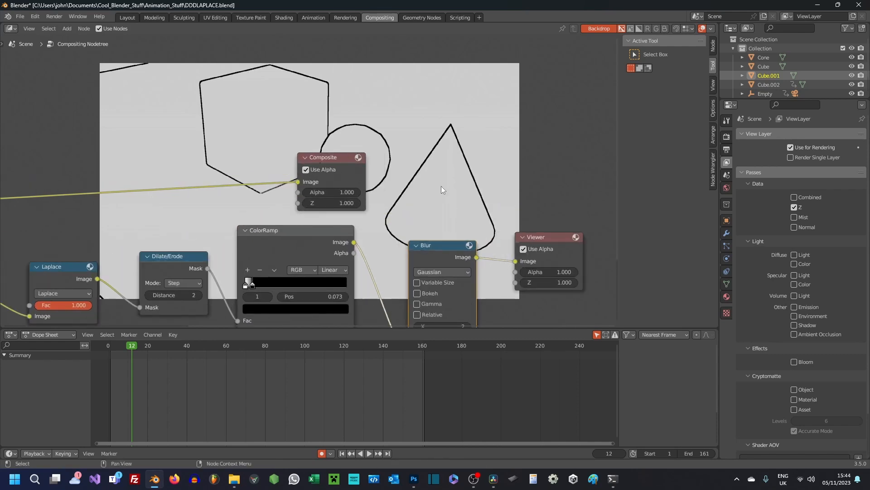
scroll(436, 191, "down", 2)
left_click_drag(447, 197, 524, 163)
scroll(351, 172, "down", 2)
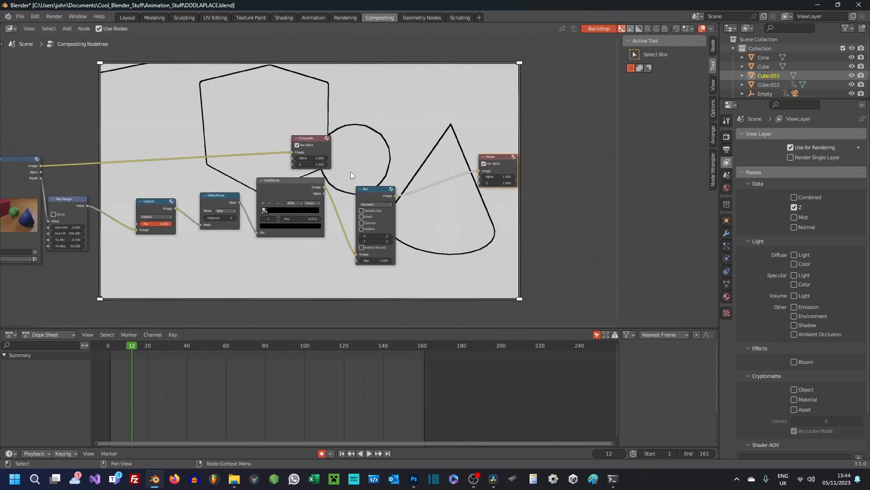
middle_click_drag(355, 166, 370, 203)
Step: Insert a Mix node on the link between the Blur node and the Viewer
middle_click_drag(280, 209, 287, 185)
middle_click_drag(112, 203, 130, 198)
left_click_drag(65, 182, 68, 181)
left_click(67, 28)
mouse_move(83, 71)
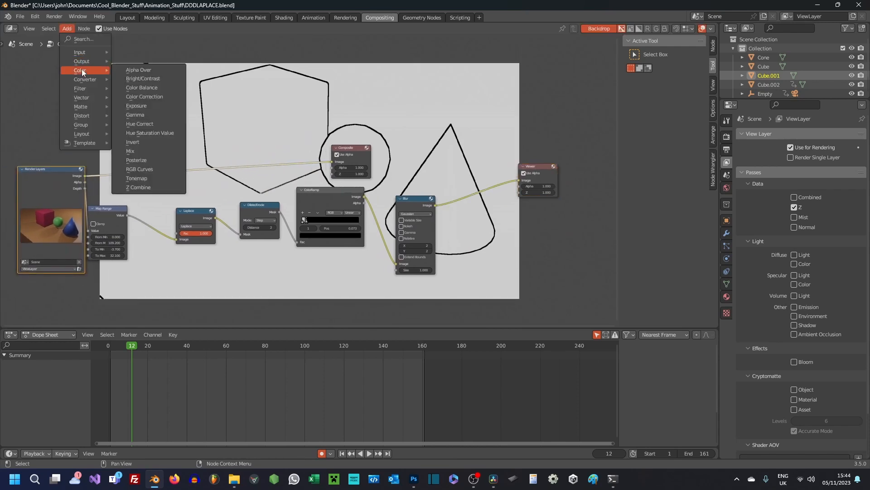
left_click(136, 151)
left_click(491, 190)
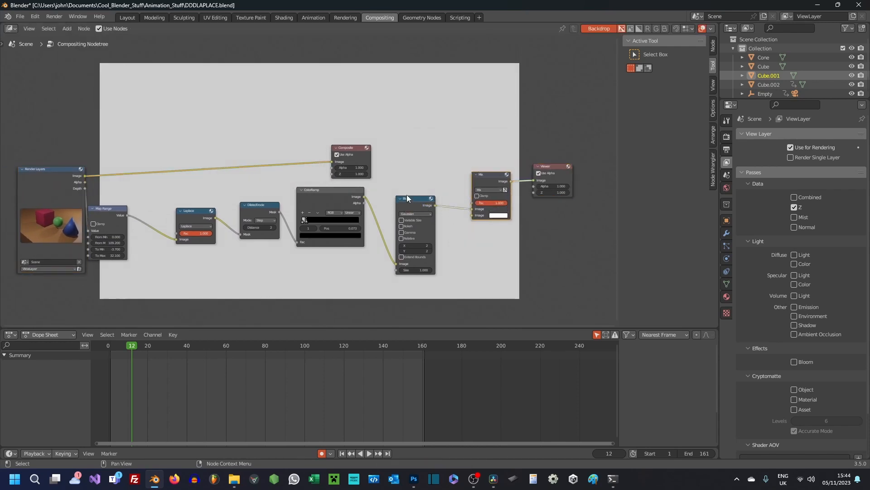
Step: Connect the Render Layers Image output to the Mix node and set its blend mode to Multiply with Fac 1.000
middle_click_drag(407, 195, 397, 203)
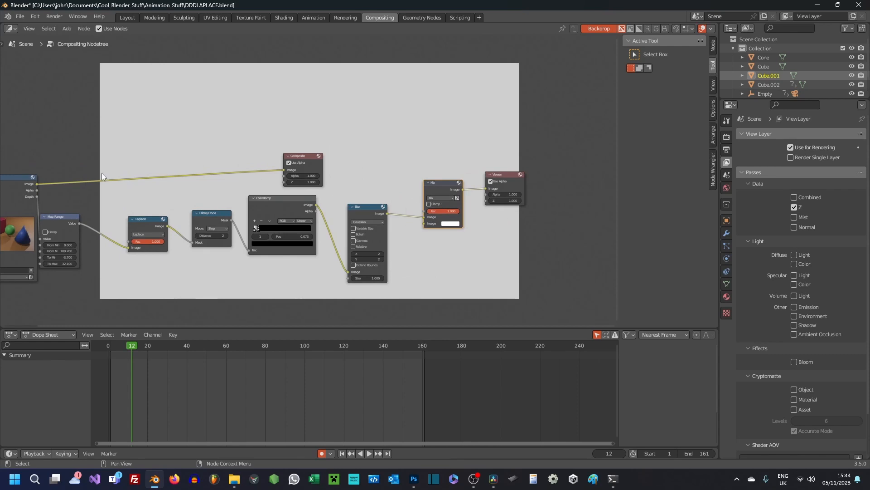
left_click_drag(42, 183, 423, 223)
scroll(423, 223, "up", 3)
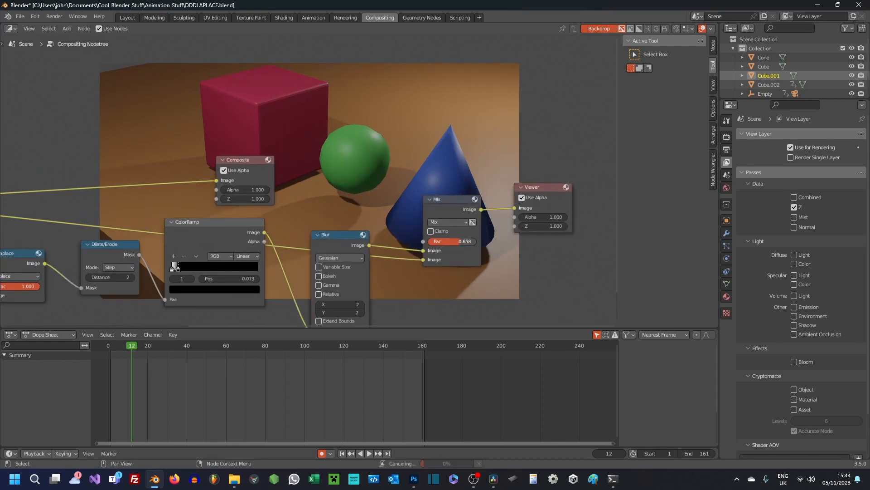
left_click(456, 222)
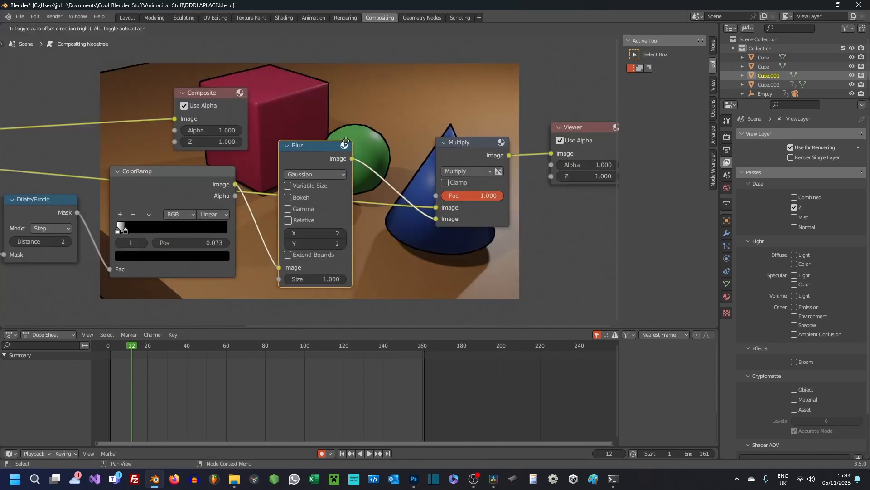
Step: Reposition the Blur node below its link and shift the Multiply node slightly down to tidy the layout
left_click_drag(345, 148, 361, 223)
mouse_move(369, 170)
left_mouse_down()
mouse_move(361, 173)
mouse_move(358, 159)
left_mouse_up()
middle_click_drag(369, 164, 305, 208)
left_click_drag(305, 208, 305, 213)
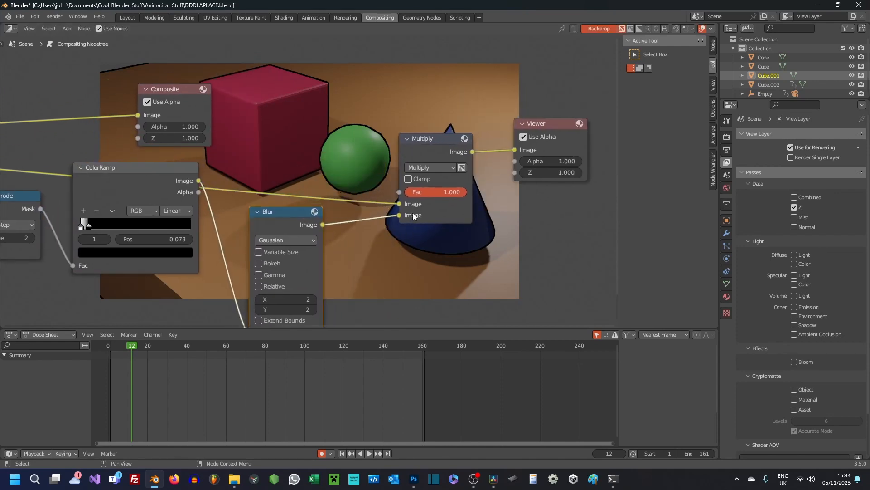
left_click_drag(450, 186, 464, 204)
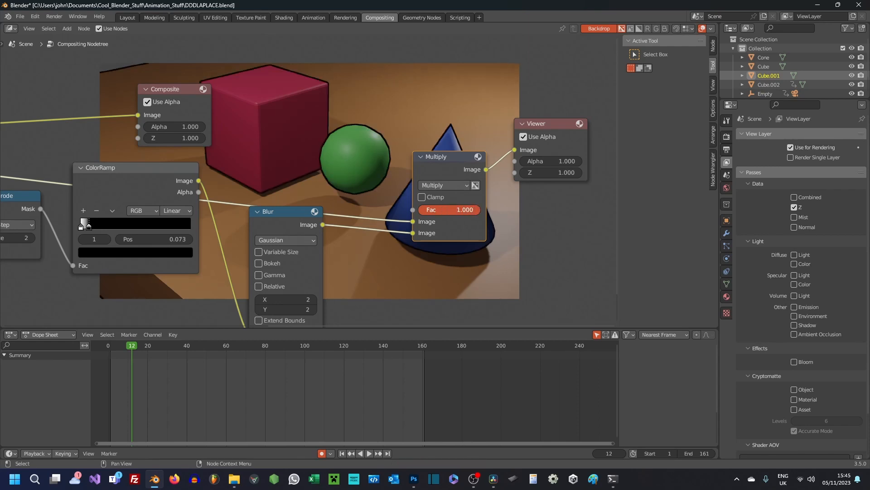
Step: Render the current frame to check the final output and close the render result
key("F12")
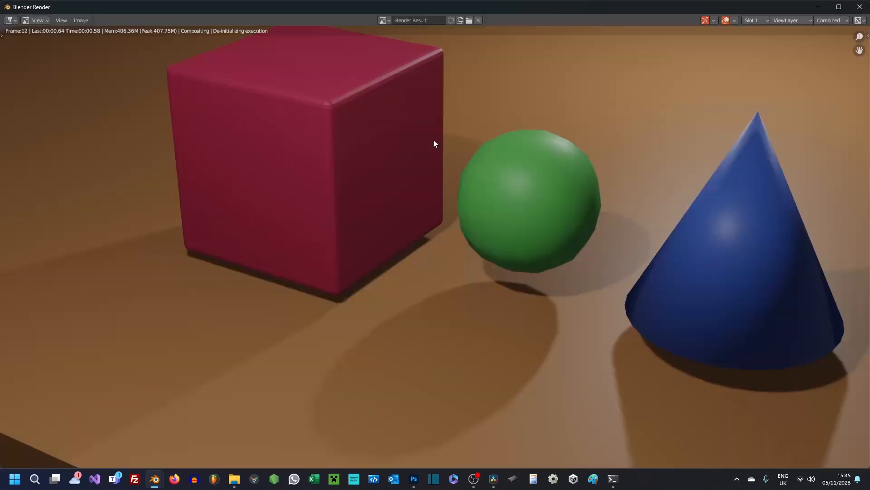
left_click(859, 7)
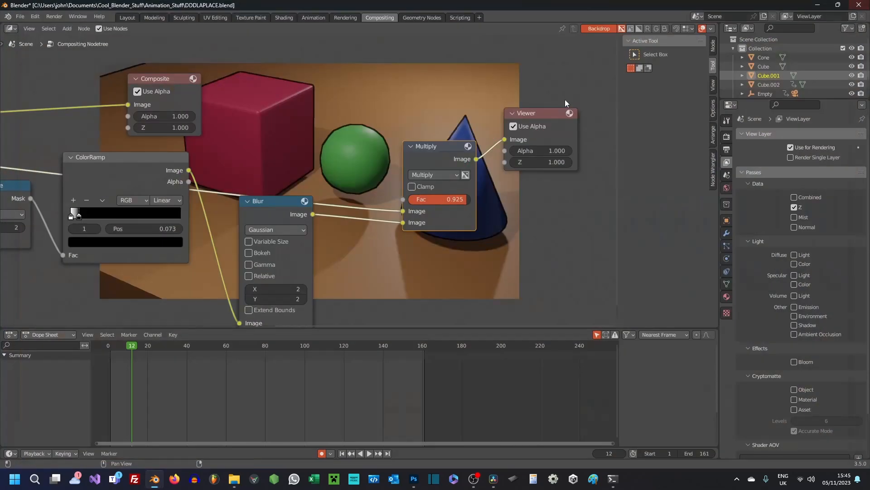
Step: Move the Composite node above the Viewer node, near the Multiply node's output
middle_click_drag(387, 117, 363, 145)
left_click_drag(129, 107, 528, 59)
middle_click_drag(530, 111, 504, 143)
left_click_drag(494, 169, 500, 171)
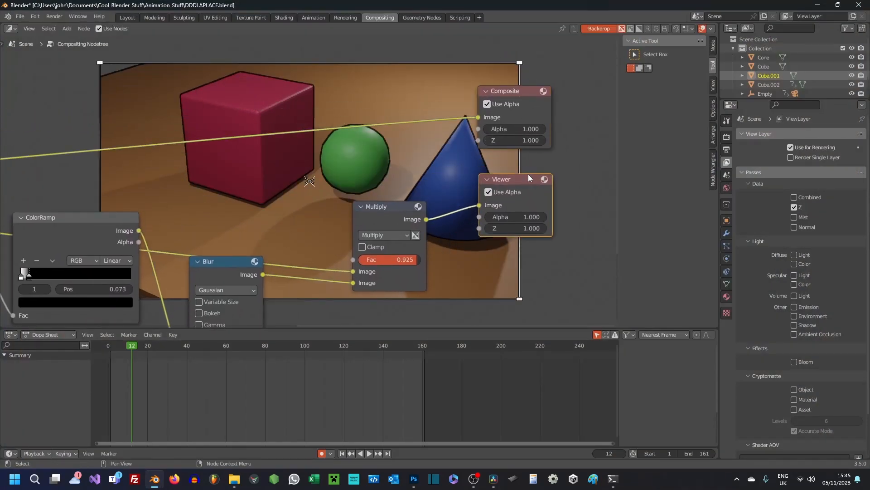
middle_click_drag(502, 121, 469, 131)
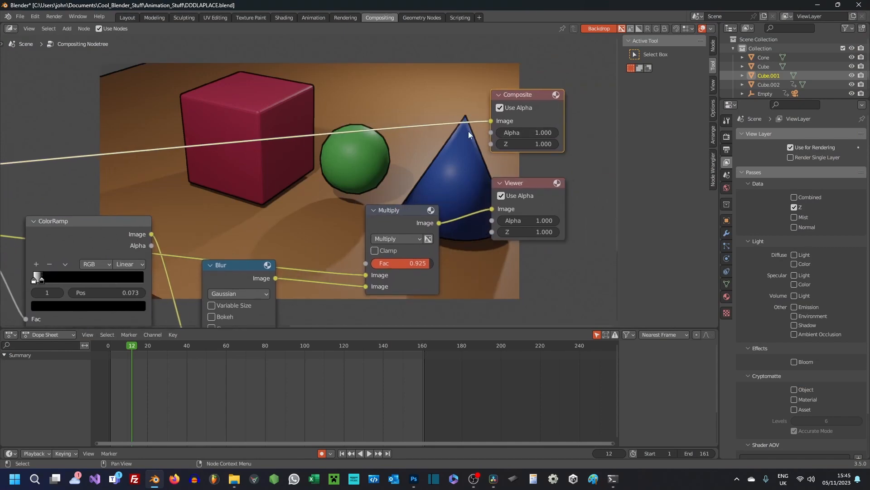
Step: Add a reroute on the Multiply output link, connect it to the Composite node's Image input, and turn off Use Alpha on Composite
scroll(324, 160, "down", 4)
middle_click_drag(326, 160, 367, 137)
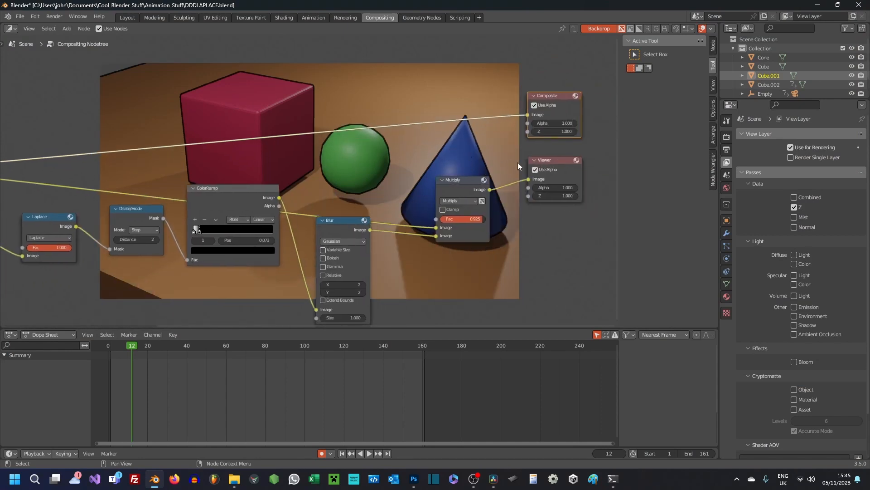
right_click_drag(507, 138, 515, 203, "shift")
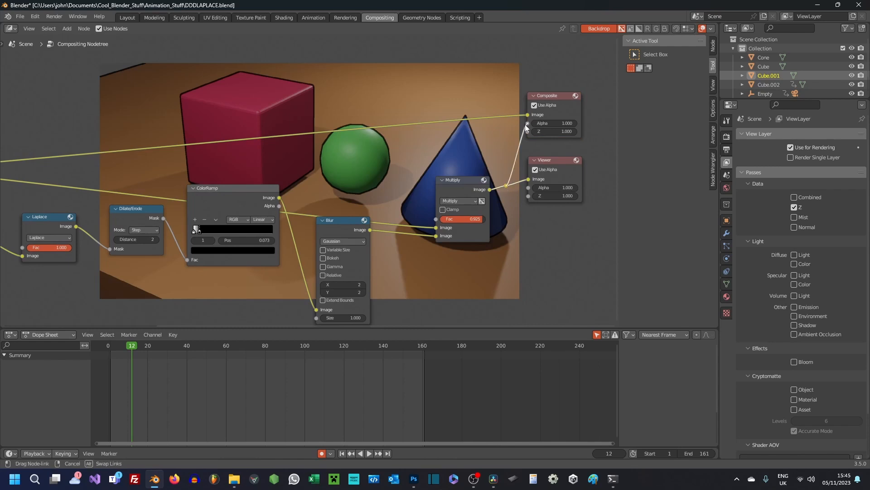
left_click_drag(548, 167, 549, 168)
left_click_drag(568, 112, 588, 134)
scroll(576, 150, "up", 2)
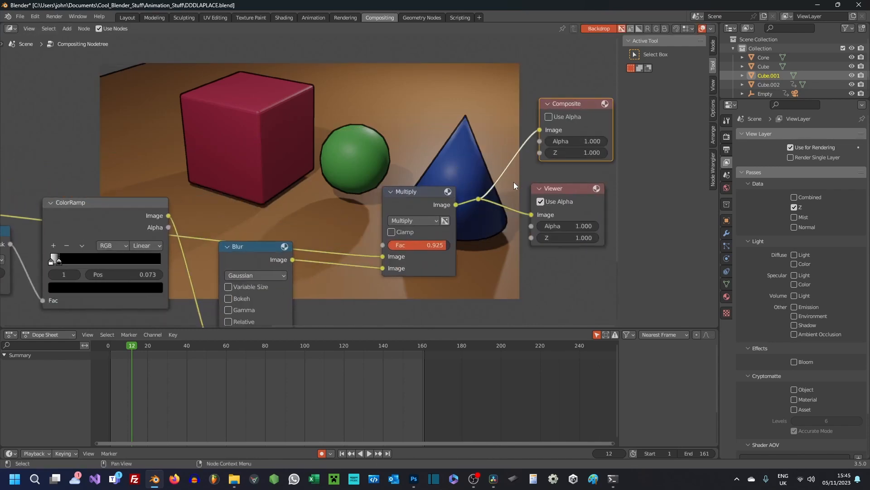
Step: Render the current frame, inspect the outlines around the cube, sphere and cone, and close the render result
key("F12")
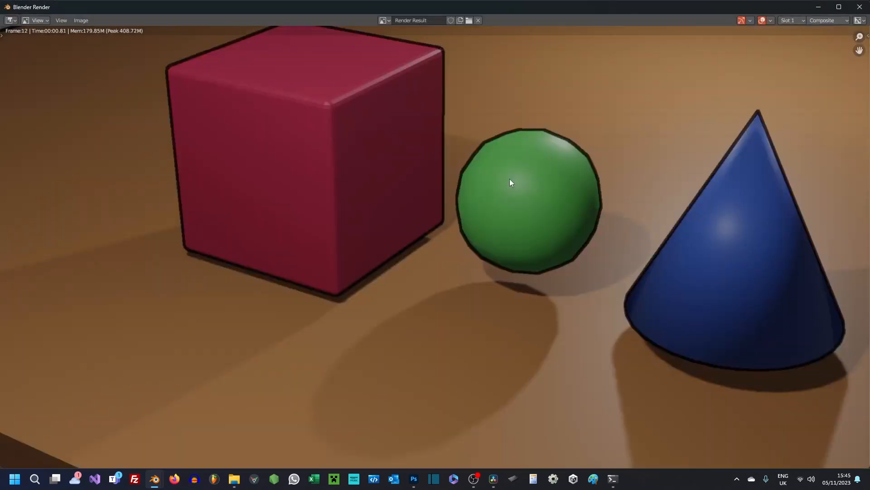
scroll(505, 180, "down", 2)
scroll(460, 183, "up", 2)
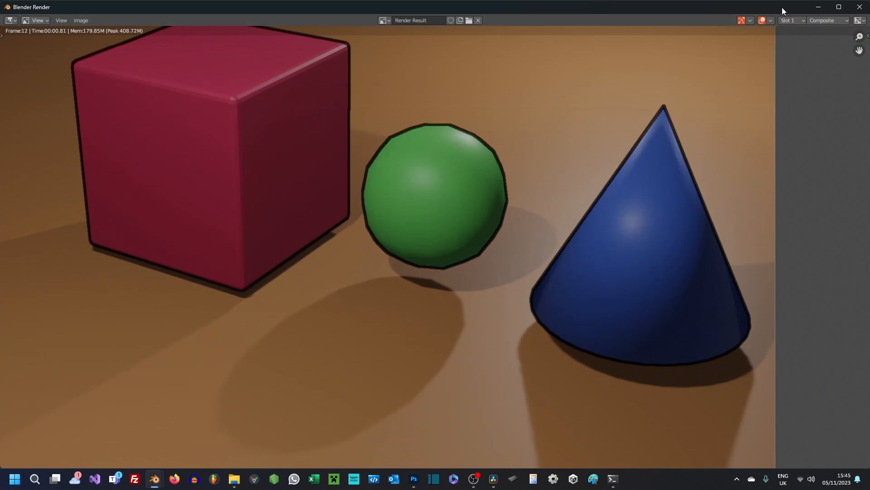
left_click(860, 7)
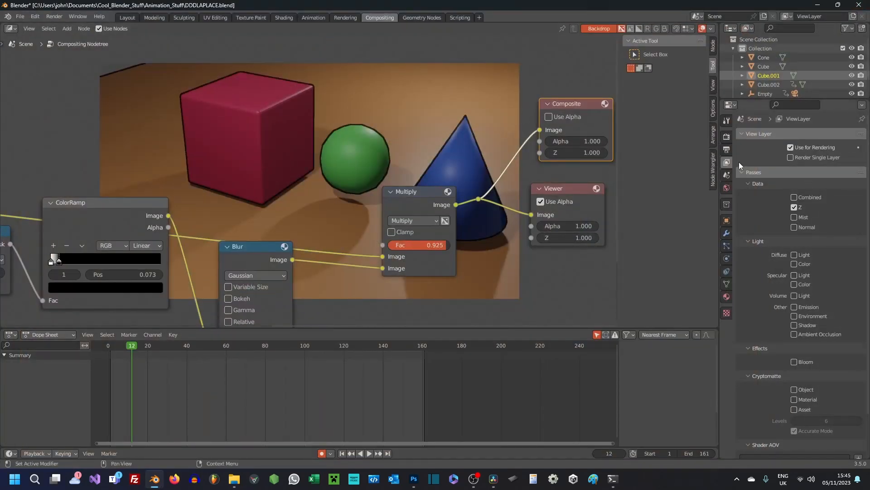
left_click(726, 138)
left_click(727, 121)
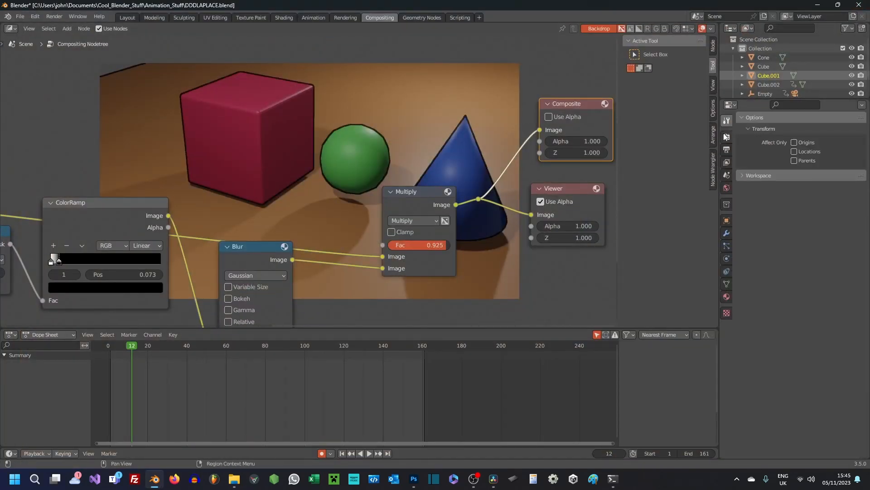
left_click(725, 137)
left_click(727, 161)
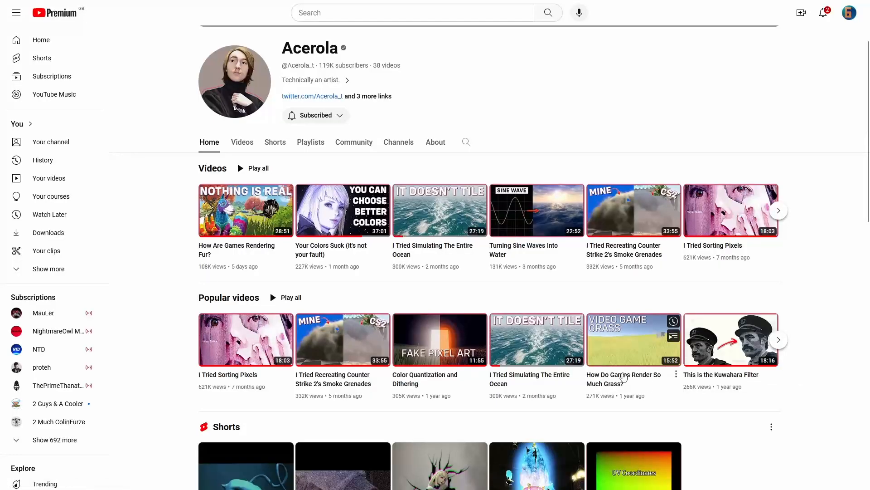
Step: On the Acerola YouTube channel, open the popular video "This is the Kuwahara Filter"
scroll(635, 383, "down", 4)
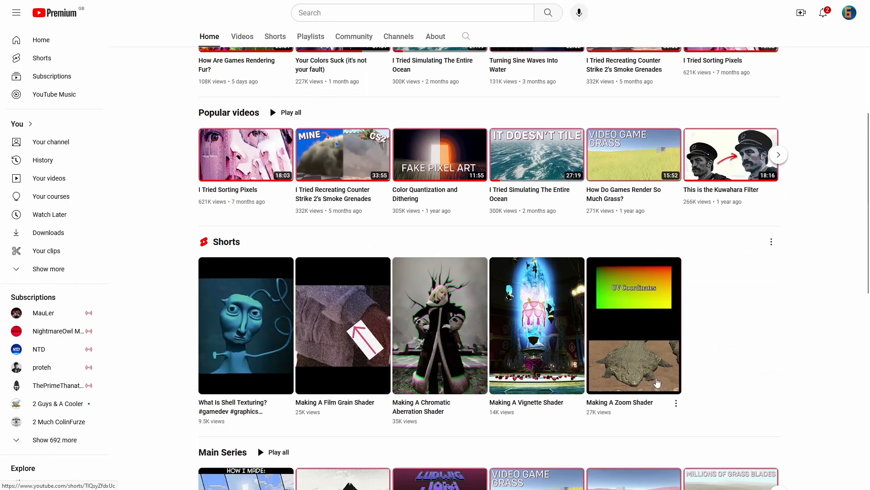
left_click(734, 189)
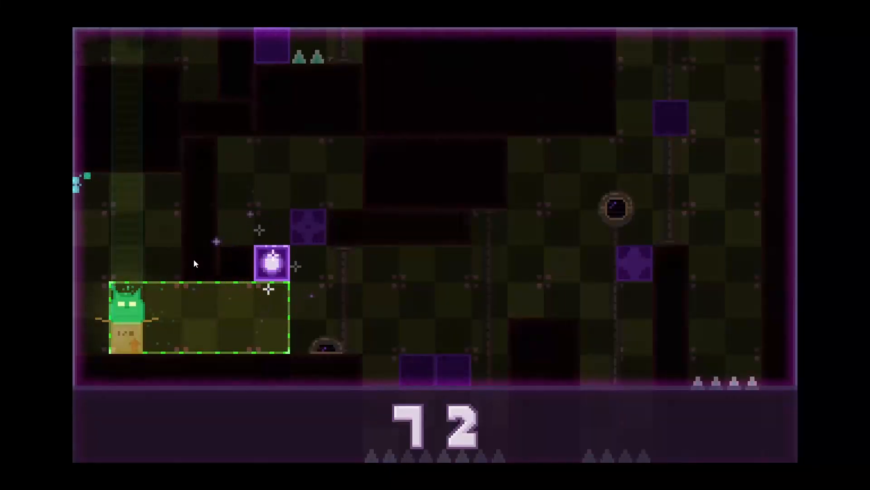
left_click(190, 295)
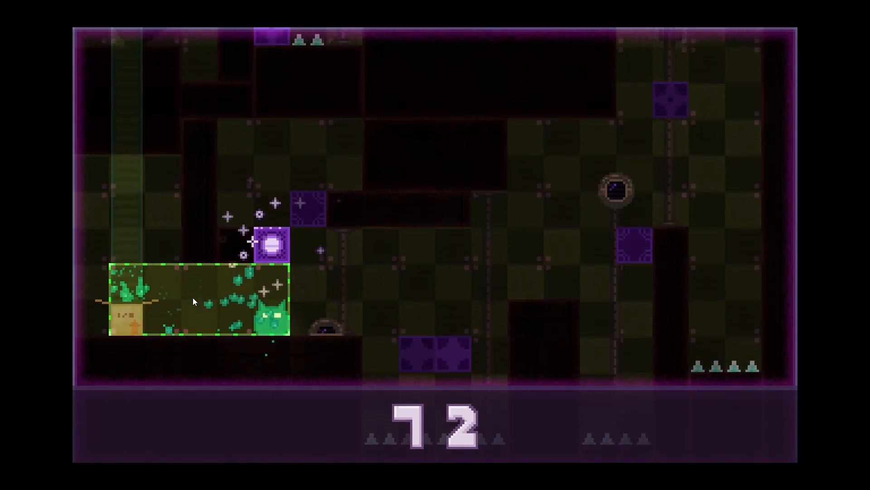